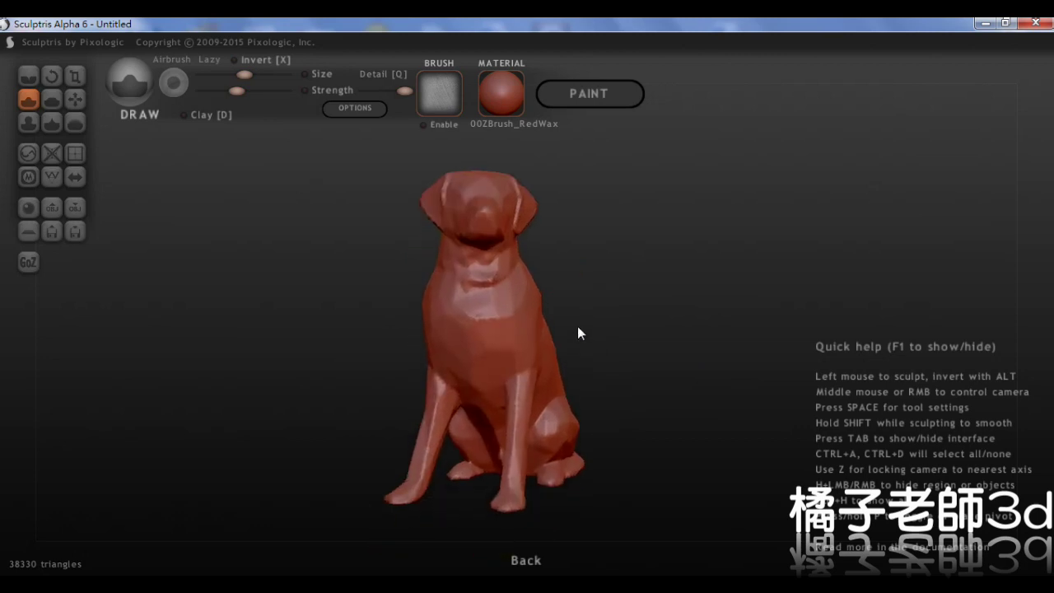
- Enlarge and strengthen the brush, and smooth the faceted surface over the dog's head, body and legs
click(270, 91)
click(262, 75)
scroll(369, 198, down, 3)
mouse_move(485, 260)
shift+mouse_down()
mouse_move(497, 318)
mouse_move(583, 419)
shift+mouse_up()
middle_drag(582, 419, 516, 309)
mouse_move(516, 308)
shift+mouse_down()
mouse_move(455, 427)
mouse_move(569, 360)
shift+mouse_up()
middle_drag(569, 359, 500, 395)
scroll(565, 406, up, 3)
scroll(460, 423, up, 2)
mouse_move(566, 406)
middle_down()
mouse_move(459, 423)
mouse_move(512, 395)
middle_up()
scroll(512, 395, down, 3)
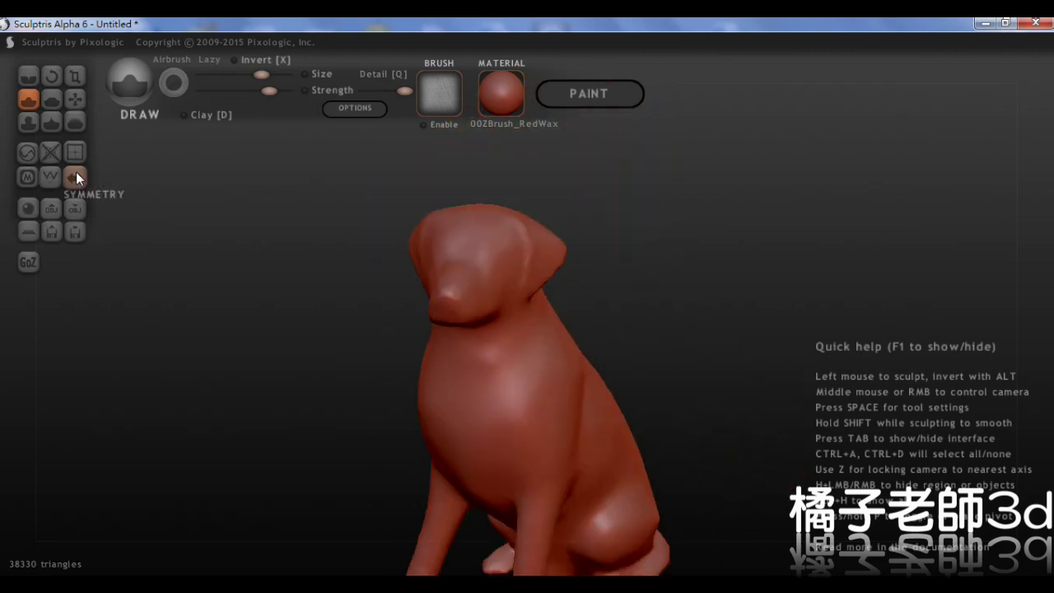
- Display the mesh wireframe and reduce the Draw brush's size and strength for finer work on the head
click(52, 177)
middle_drag(594, 310, 411, 237)
scroll(517, 236, up, 2)
middle_drag(518, 242, 341, 276)
drag(261, 75, 238, 75)
mouse_move(268, 91)
mouse_down()
mouse_move(226, 90)
mouse_move(227, 75)
mouse_up()
scroll(446, 246, down, 2)
scroll(461, 271, up, 1)
scroll(483, 309, down, 1)
scroll(446, 215, up, 2)
drag(227, 90, 210, 90)
scroll(445, 226, down, 2)
- Brush over the dog's floppy ears, cheeks and upper neck to refine the mesh and flatten the ears into the head
mouse_move(471, 240)
mouse_down()
mouse_move(458, 297)
mouse_move(431, 241)
mouse_up()
scroll(461, 288, down, 2)
mouse_move(481, 325)
mouse_down()
mouse_move(473, 251)
mouse_move(484, 342)
mouse_up()
middle_drag(485, 342, 412, 313)
drag(482, 222, 475, 305)
scroll(461, 263, up, 2)
mouse_move(449, 247)
mouse_down()
mouse_move(441, 203)
mouse_move(458, 256)
mouse_up()
middle_drag(458, 256, 526, 239)
scroll(445, 214, up, 2)
drag(441, 200, 461, 235)
middle_drag(461, 235, 517, 268)
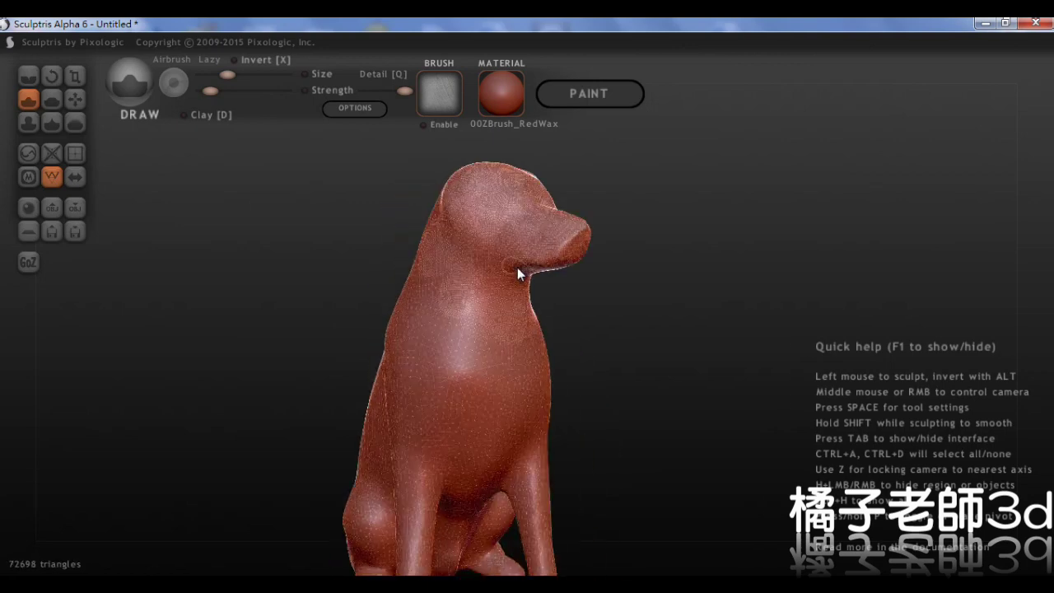
- Refine the mesh along the dog's jaw, neck and muzzle with further brush strokes around the head
drag(518, 268, 514, 276)
middle_drag(514, 276, 558, 245)
scroll(565, 224, down, 1)
mouse_move(557, 244)
mouse_down()
mouse_move(568, 210)
mouse_move(539, 284)
mouse_move(547, 304)
mouse_up()
middle_drag(568, 280, 444, 274)
mouse_move(520, 311)
mouse_down()
mouse_move(571, 280)
mouse_move(527, 247)
mouse_up()
scroll(441, 226, up, 2)
middle_drag(441, 226, 603, 280)
scroll(604, 280, down, 2)
scroll(604, 280, up, 3)
mouse_move(548, 321)
mouse_down()
mouse_move(536, 350)
mouse_move(568, 360)
mouse_move(508, 260)
mouse_move(517, 216)
mouse_up()
- Hide the wireframe, increase the brush size and strength, and smooth the skull, muzzle and neck
click(52, 182)
scroll(51, 182, down, 2)
drag(228, 75, 260, 74)
drag(209, 90, 276, 92)
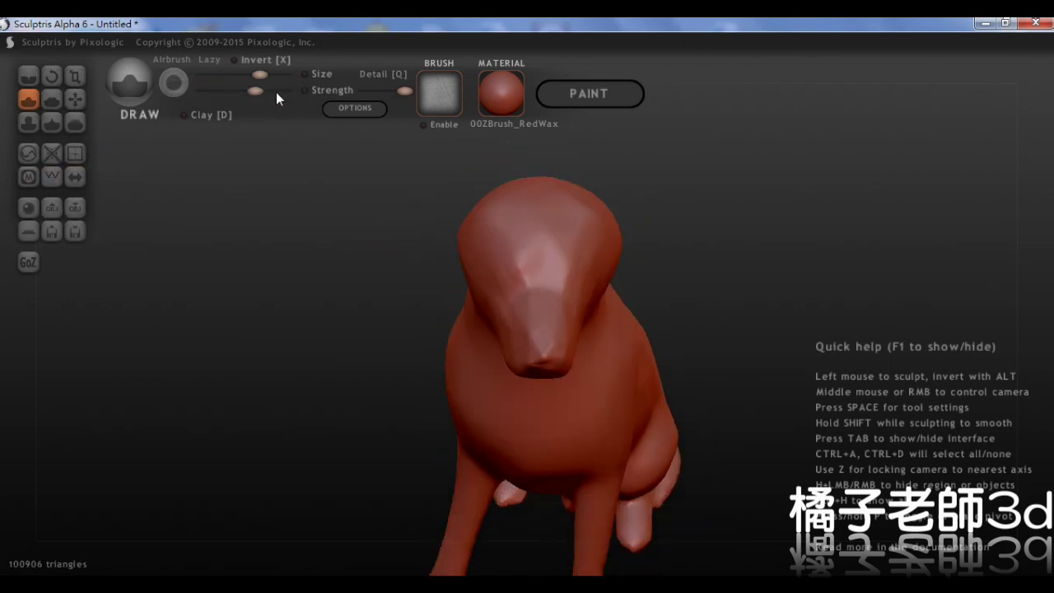
scroll(521, 224, up, 3)
middle_drag(591, 322, 429, 319)
scroll(581, 355, down, 4)
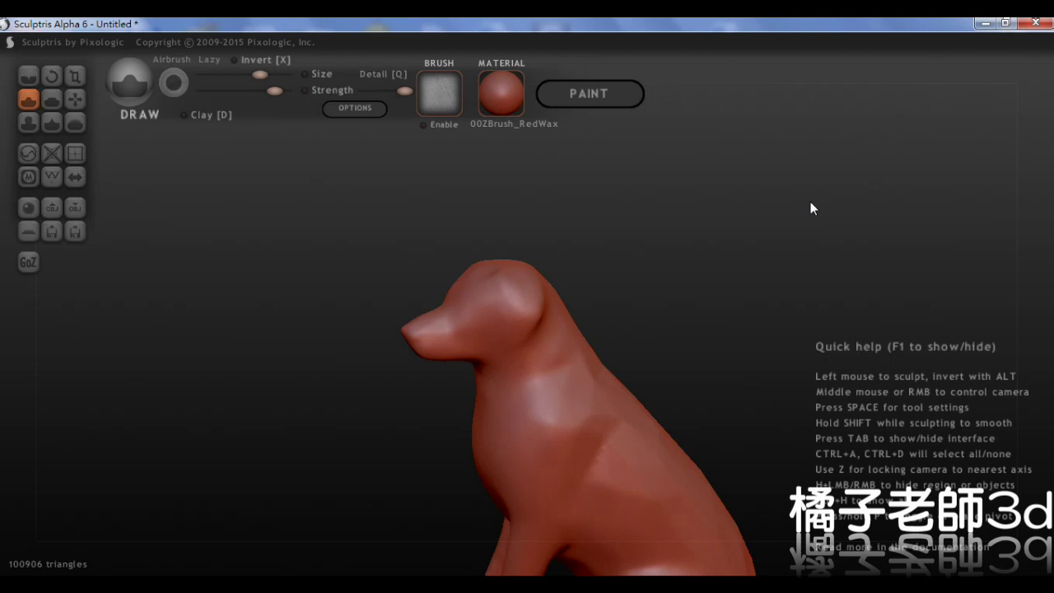
middle_drag(394, 311, 488, 315)
scroll(583, 316, up, 4)
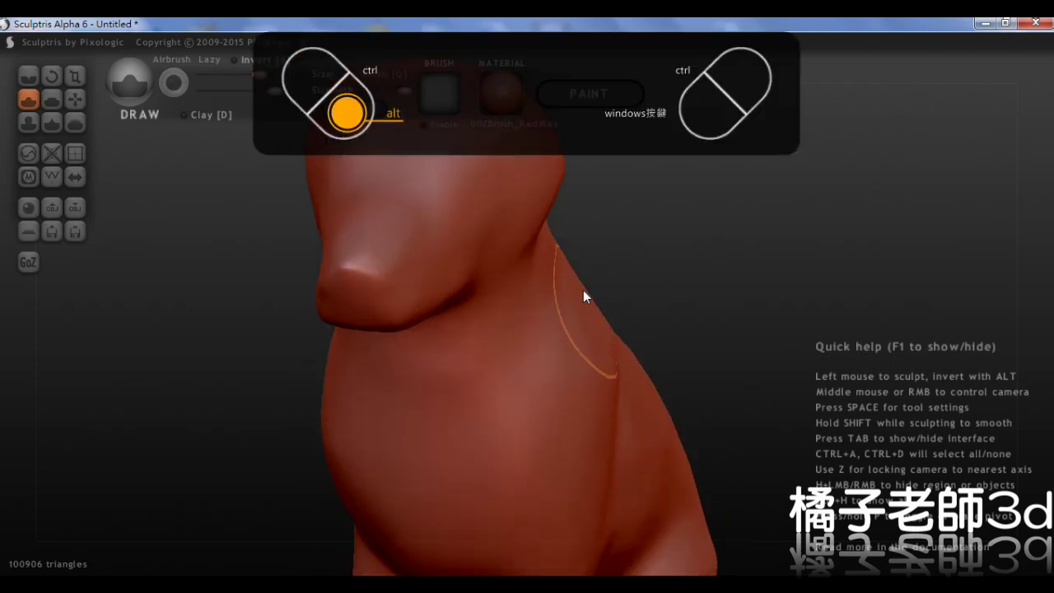
scroll(576, 333, down, 4)
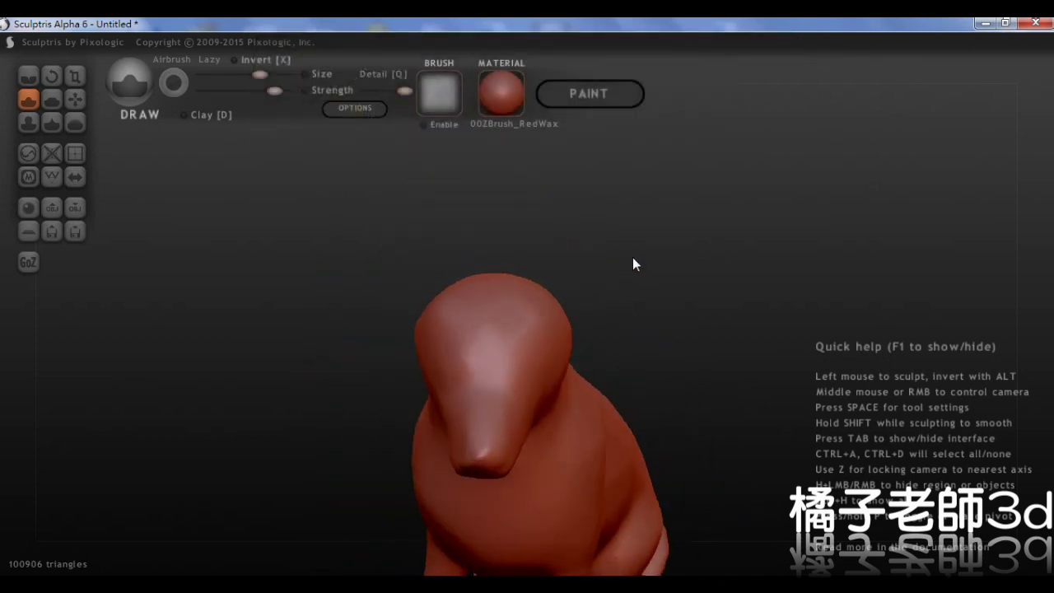
mouse_move(632, 257)
middle_down()
mouse_move(568, 334)
mouse_move(496, 331)
mouse_move(459, 358)
mouse_move(428, 359)
middle_up()
scroll(495, 332, up, 3)
- Reshape the profile of the dog's head with the Grab tool
click(75, 98)
middle_drag(517, 362, 444, 247)
drag(518, 357, 456, 364)
mouse_move(564, 407)
middle_down()
mouse_move(553, 342)
mouse_move(428, 265)
middle_up()
scroll(427, 264, up, 3)
- Reduce the brush size, mask an ear base on each side of the skull, and invert the mask
click(232, 76)
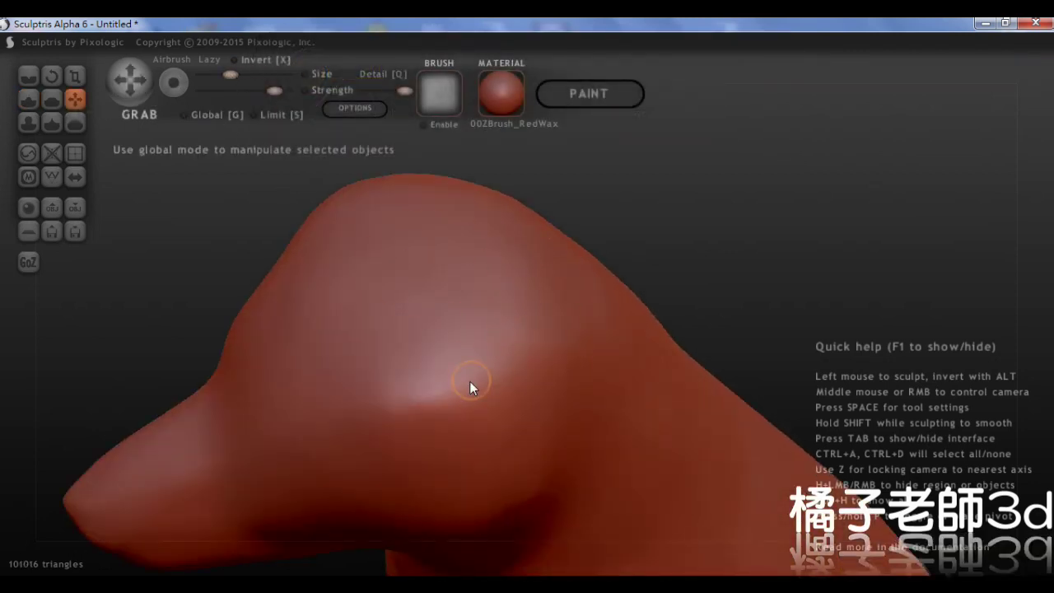
scroll(450, 303, down, 4)
mouse_move(520, 309)
middle_down()
mouse_move(490, 247)
mouse_move(504, 307)
middle_up()
ctrl+drag(509, 305, 506, 358)
middle_drag(506, 358, 461, 445)
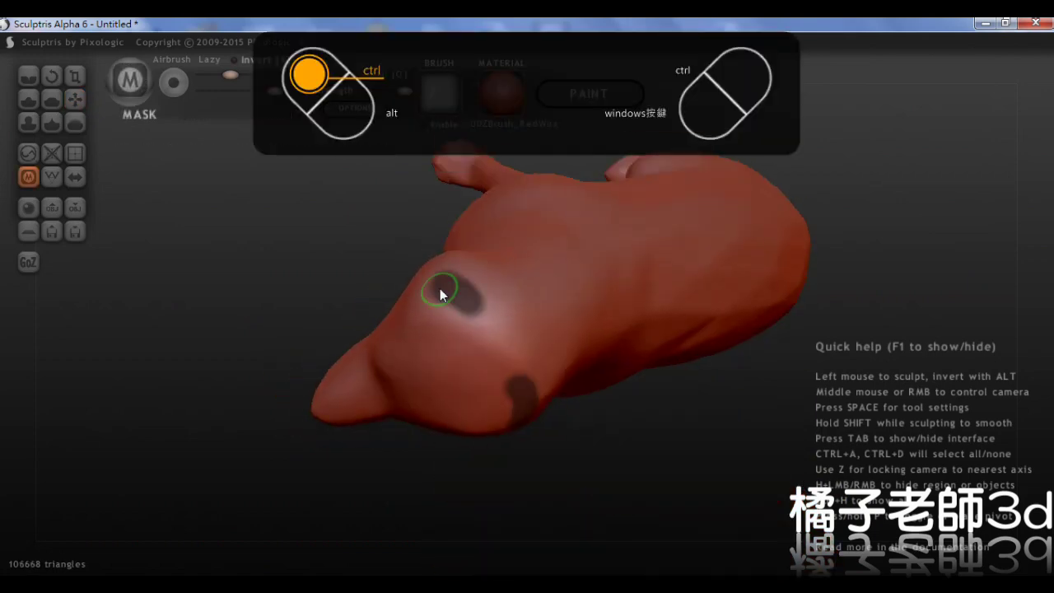
ctrl+drag(440, 289, 461, 301)
mouse_move(486, 329)
middle_down()
mouse_move(497, 352)
mouse_move(519, 284)
middle_up()
ctrl+drag(509, 350, 513, 329)
middle_drag(512, 330, 473, 412)
ctrl+drag(461, 317, 477, 340)
mouse_move(527, 345)
middle_down()
mouse_move(585, 222)
mouse_move(634, 255)
middle_up()
key(ctrl+i)
- Enlarge the Grab brush and pull two upright ears out of the unmasked patches on the head
mouse_move(539, 263)
alt+middle_down()
mouse_move(529, 365)
mouse_move(490, 299)
mouse_move(498, 309)
mouse_move(451, 324)
alt+middle_up()
scroll(527, 362, up, 3)
scroll(490, 300, up, 3)
click(253, 75)
drag(480, 310, 495, 234)
middle_drag(473, 272, 527, 280)
drag(463, 239, 480, 228)
drag(492, 284, 508, 290)
middle_drag(508, 291, 330, 276)
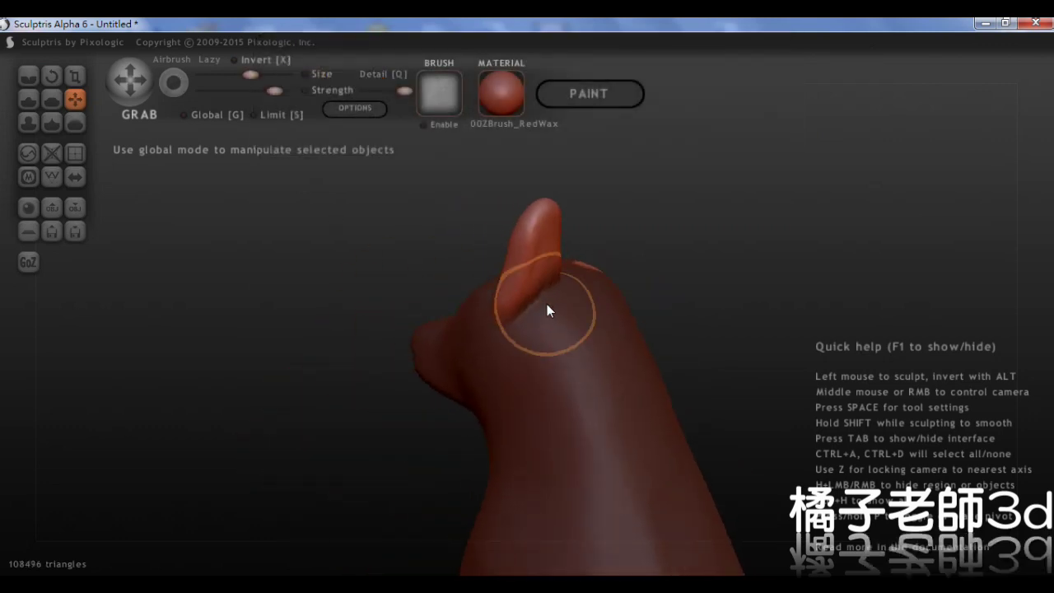
- Clear the mask and adjust the shape and angle of the upright ears with the Grab tool
ctrl+drag(547, 310, 489, 275)
middle_drag(489, 274, 555, 287)
drag(555, 288, 548, 269)
middle_drag(548, 269, 585, 262)
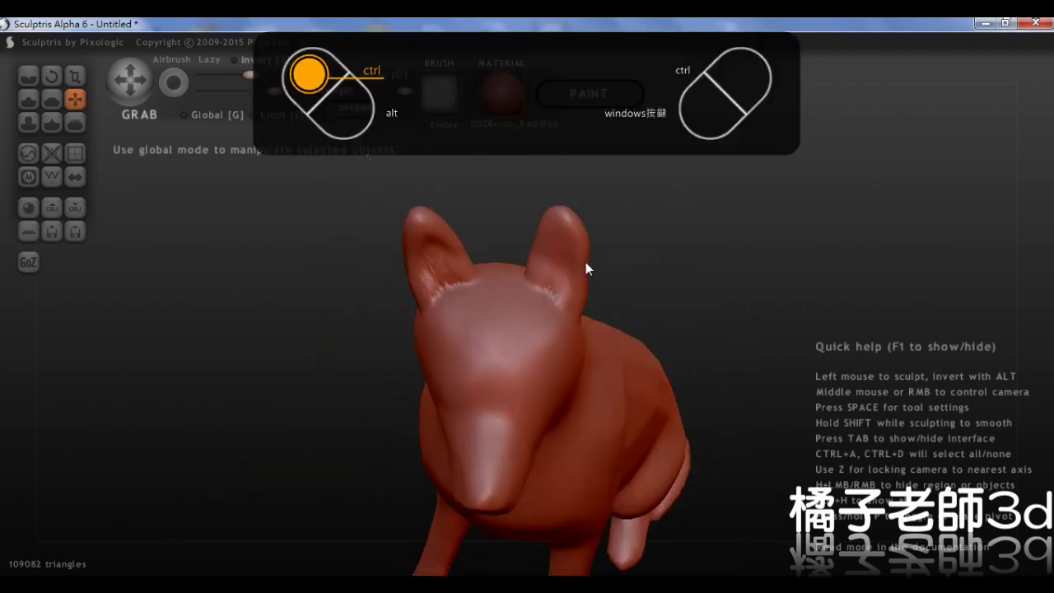
drag(540, 232, 545, 223)
mouse_move(545, 222)
middle_down()
mouse_move(498, 275)
mouse_move(433, 263)
mouse_move(522, 248)
mouse_move(554, 324)
middle_up()
drag(554, 324, 573, 336)
mouse_move(573, 336)
middle_down()
mouse_move(430, 325)
mouse_move(546, 323)
middle_up()
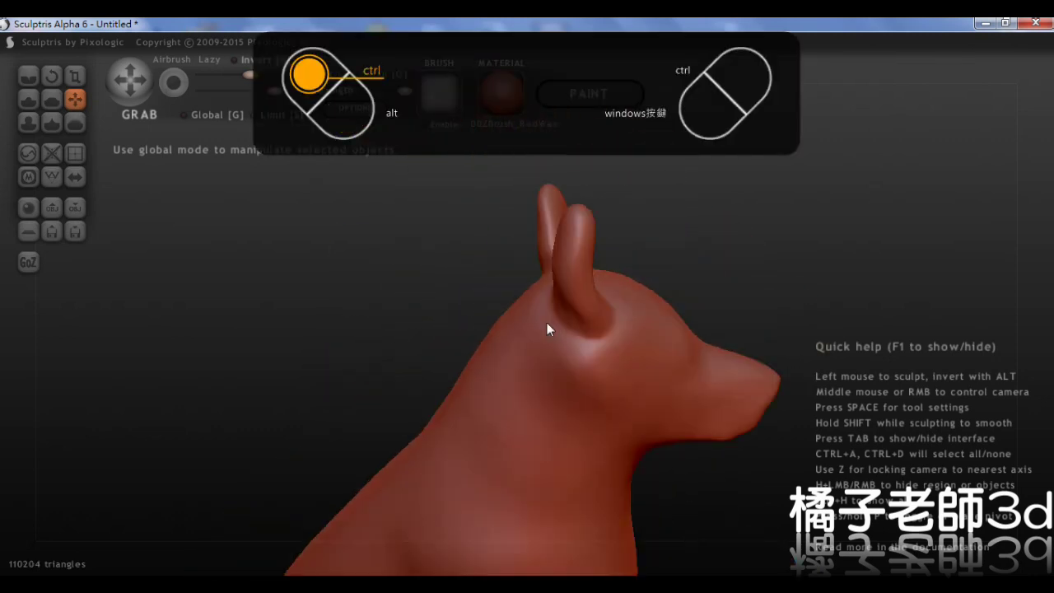
drag(547, 323, 554, 323)
- Widen the ear bases and form pointed, slightly hollow ears with the Grab tool
mouse_move(554, 324)
middle_down()
mouse_move(576, 375)
mouse_move(473, 251)
mouse_move(445, 300)
middle_up()
drag(445, 299, 484, 307)
mouse_move(484, 307)
alt+middle_down()
mouse_move(513, 131)
mouse_move(495, 372)
mouse_move(358, 336)
alt+middle_up()
drag(358, 335, 391, 370)
drag(563, 419, 597, 444)
mouse_move(597, 445)
alt+middle_down()
mouse_move(306, 341)
mouse_move(543, 369)
mouse_move(470, 376)
alt+middle_up()
drag(470, 376, 475, 437)
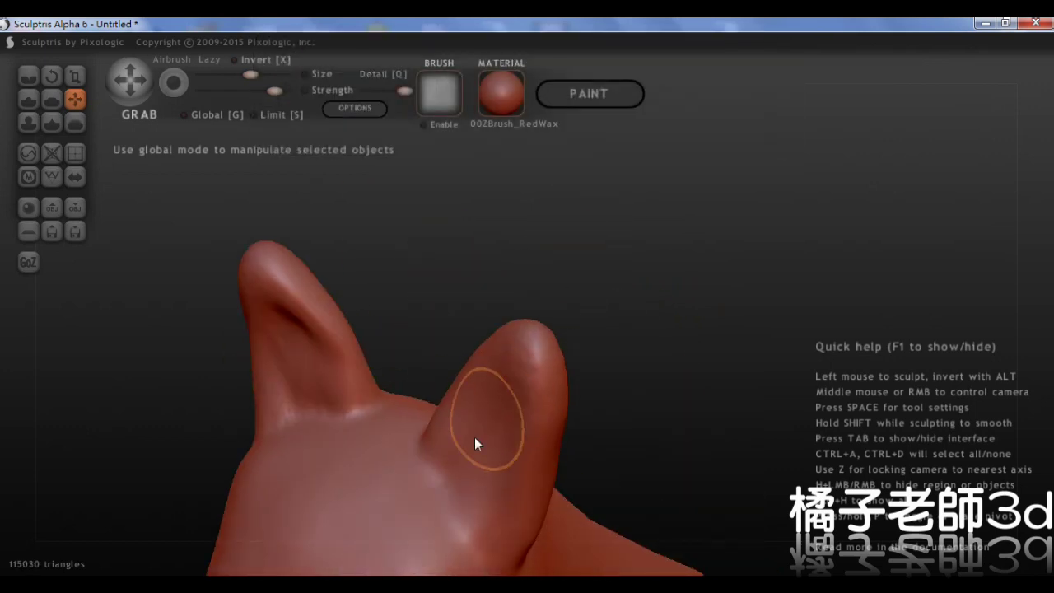
alt+middle_drag(474, 437, 484, 264)
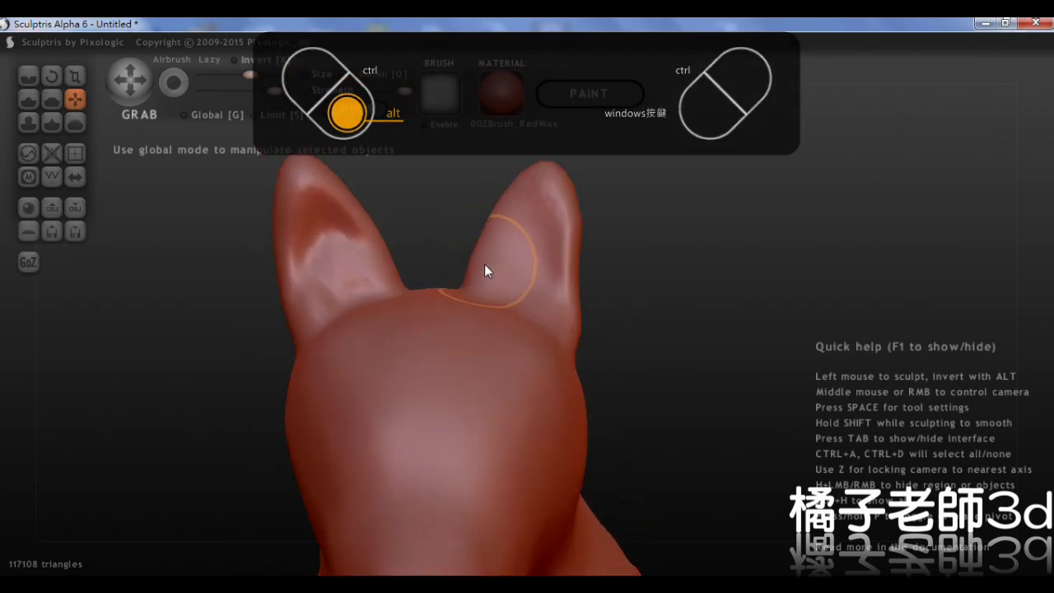
mouse_move(471, 297)
mouse_down()
mouse_move(489, 229)
mouse_move(546, 177)
mouse_up()
- Switch to the Draw brush and build up the dog's hind legs and feet
ctrl+middle_drag(563, 392, 536, 301)
middle_drag(488, 386, 600, 332)
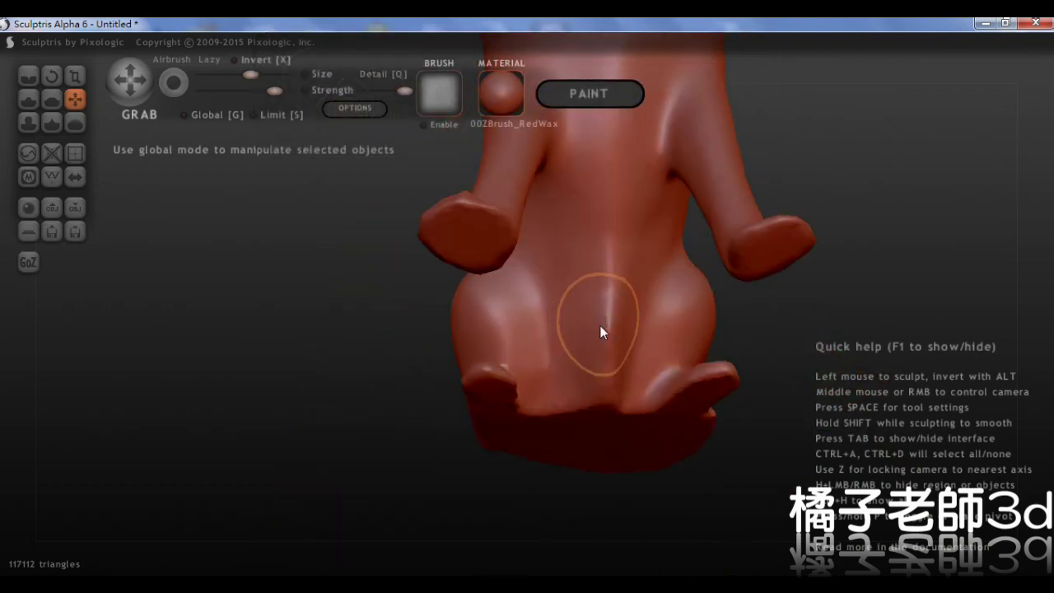
mouse_move(604, 375)
middle_down()
mouse_move(482, 310)
mouse_move(635, 275)
mouse_move(617, 362)
mouse_move(527, 329)
middle_up()
click(28, 99)
mouse_move(569, 413)
ctrl+middle_down()
mouse_move(587, 413)
mouse_move(549, 329)
ctrl+middle_up()
drag(550, 329, 531, 258)
middle_drag(531, 259, 495, 371)
drag(495, 370, 548, 325)
mouse_move(547, 325)
middle_down()
mouse_move(608, 335)
mouse_move(531, 306)
mouse_move(444, 359)
mouse_move(403, 249)
mouse_move(494, 310)
middle_up()
drag(494, 310, 478, 298)
- Round out the hind paws with Draw strokes from the front and side
mouse_move(477, 298)
middle_down()
mouse_move(529, 299)
mouse_move(236, 414)
middle_up()
drag(236, 415, 267, 420)
mouse_move(268, 420)
middle_down()
mouse_move(350, 360)
mouse_move(528, 421)
mouse_move(461, 354)
middle_up()
drag(461, 354, 436, 305)
middle_drag(435, 305, 282, 334)
drag(282, 335, 322, 365)
middle_drag(322, 365, 356, 257)
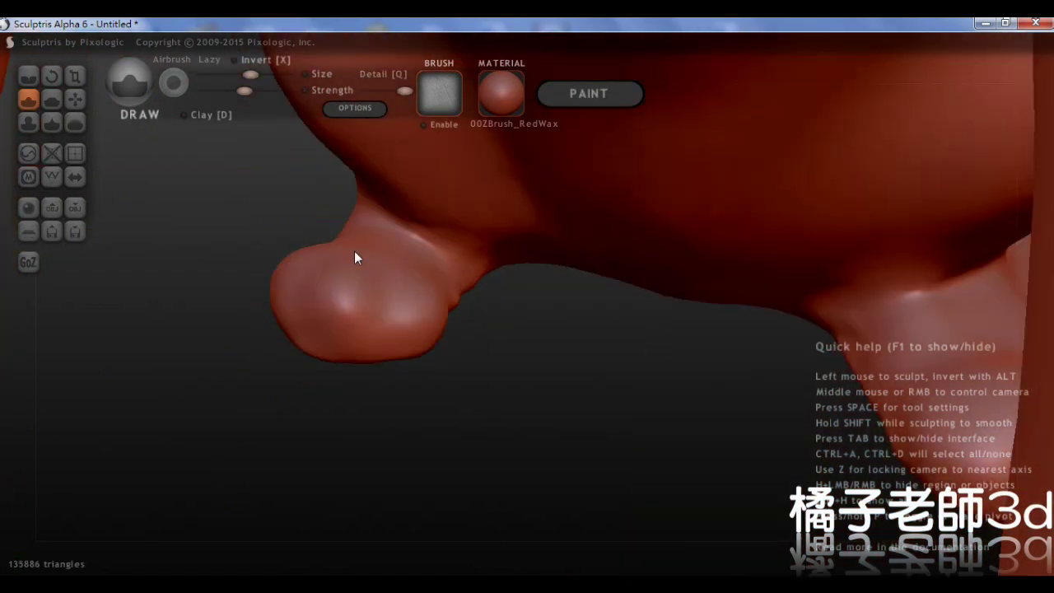
scroll(355, 257, down, 5)
scroll(611, 382, up, 6)
drag(548, 389, 497, 390)
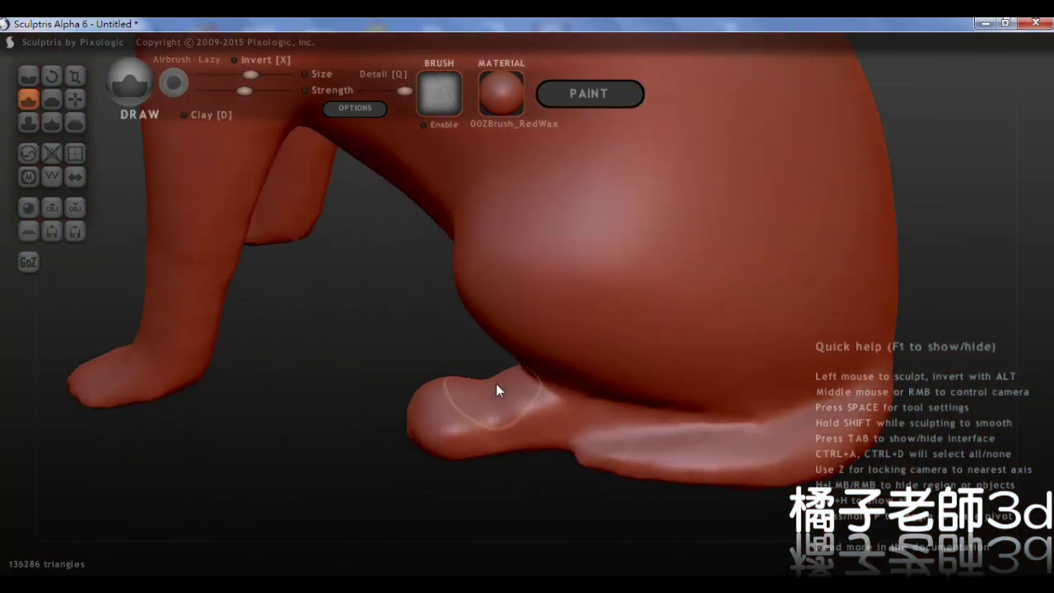
- Sculpt the contours of the hind thighs and lower legs with the Draw brush
middle_drag(497, 385, 682, 360)
mouse_move(682, 360)
mouse_down()
mouse_move(478, 398)
mouse_move(611, 349)
mouse_up()
mouse_move(612, 348)
middle_down()
mouse_move(556, 385)
mouse_move(577, 426)
mouse_move(376, 247)
middle_up()
scroll(376, 247, down, 3)
scroll(456, 360, up, 3)
drag(471, 359, 372, 413)
mouse_move(372, 413)
middle_down()
mouse_move(484, 345)
mouse_move(410, 403)
middle_up()
drag(410, 403, 377, 409)
middle_drag(377, 410, 400, 409)
scroll(461, 354, up, 5)
drag(508, 328, 461, 367)
scroll(443, 378, down, 3)
scroll(494, 387, up, 3)
middle_drag(493, 386, 566, 280)
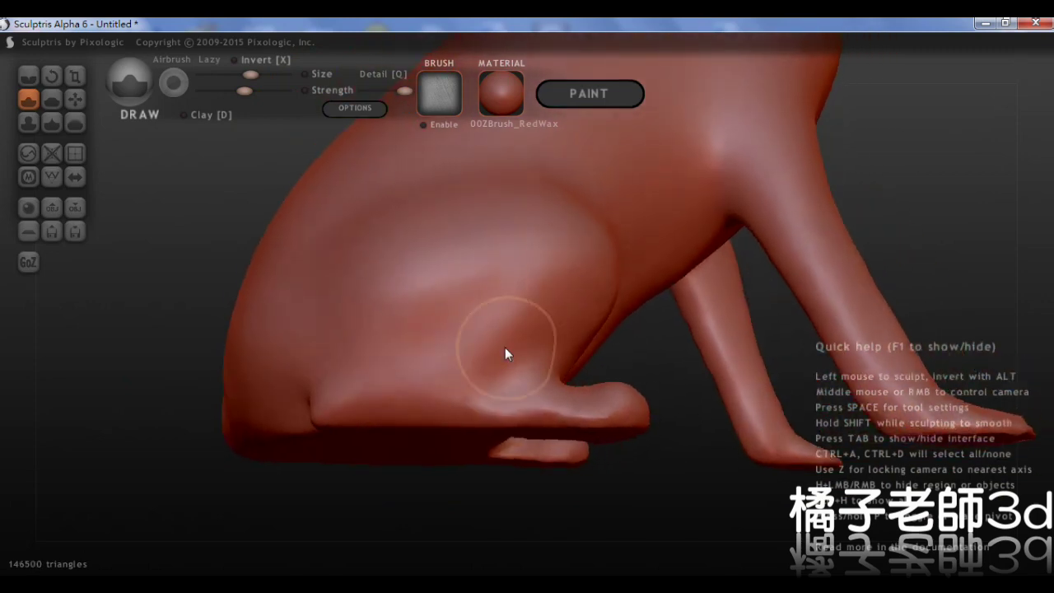
- Add volume to the front paws and start shaping the toes with the Draw brush
scroll(546, 292, up, 3)
scroll(457, 305, down, 5)
mouse_move(457, 305)
middle_down()
mouse_move(361, 302)
mouse_move(601, 276)
middle_up()
scroll(602, 277, up, 3)
scroll(527, 312, up, 3)
drag(429, 317, 459, 392)
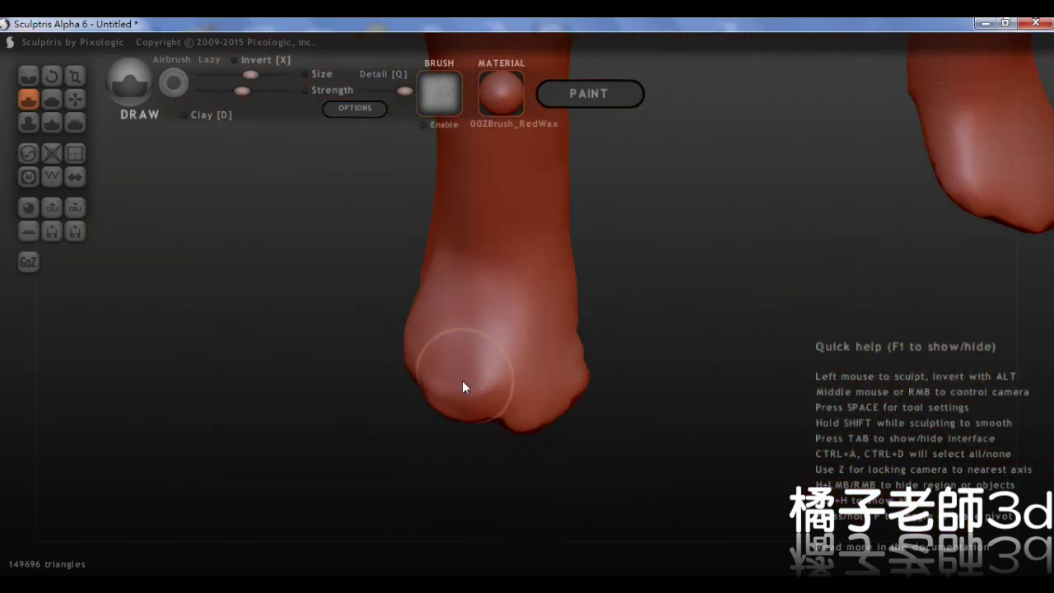
mouse_move(326, 329)
middle_down()
mouse_move(557, 318)
mouse_move(424, 391)
middle_up()
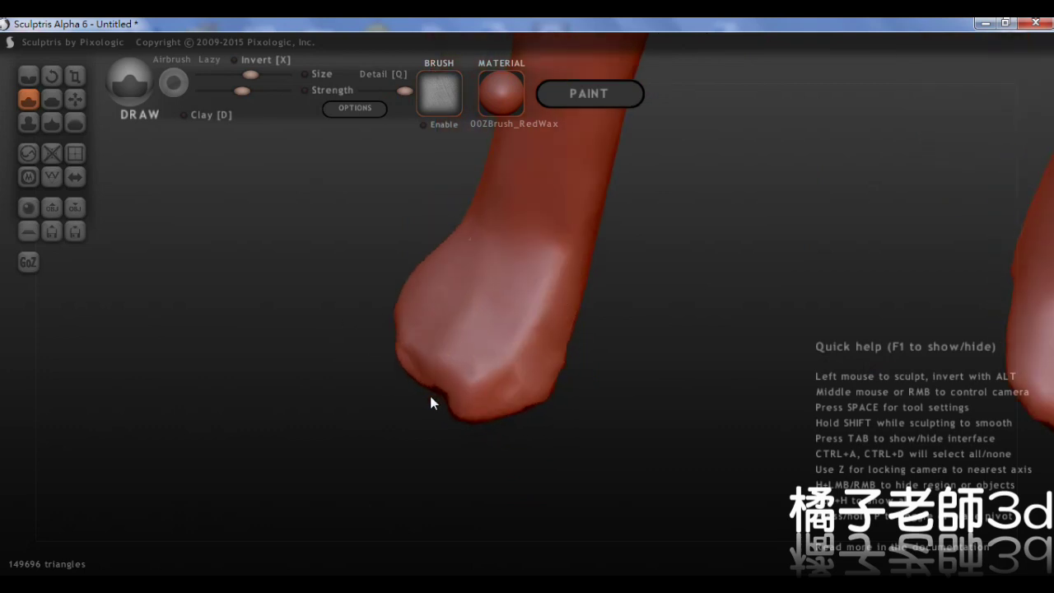
drag(424, 390, 436, 363)
middle_drag(437, 362, 473, 347)
drag(473, 346, 482, 362)
mouse_move(481, 362)
middle_down()
mouse_move(526, 320)
mouse_move(412, 342)
mouse_move(550, 299)
middle_up()
drag(523, 363, 450, 387)
- Define the separate toes and the grooves between them on the front paws
middle_drag(524, 357, 452, 314)
drag(453, 314, 457, 330)
mouse_move(457, 329)
middle_down()
mouse_move(470, 303)
mouse_move(467, 330)
middle_up()
drag(467, 329, 447, 403)
mouse_move(447, 402)
middle_down()
mouse_move(415, 315)
mouse_move(406, 330)
mouse_move(550, 329)
middle_up()
drag(549, 330, 576, 407)
middle_drag(575, 407, 574, 371)
drag(574, 370, 579, 353)
mouse_move(579, 353)
middle_down()
mouse_move(586, 403)
mouse_move(526, 382)
mouse_move(546, 301)
middle_up()
drag(546, 302, 569, 357)
middle_drag(568, 358, 573, 325)
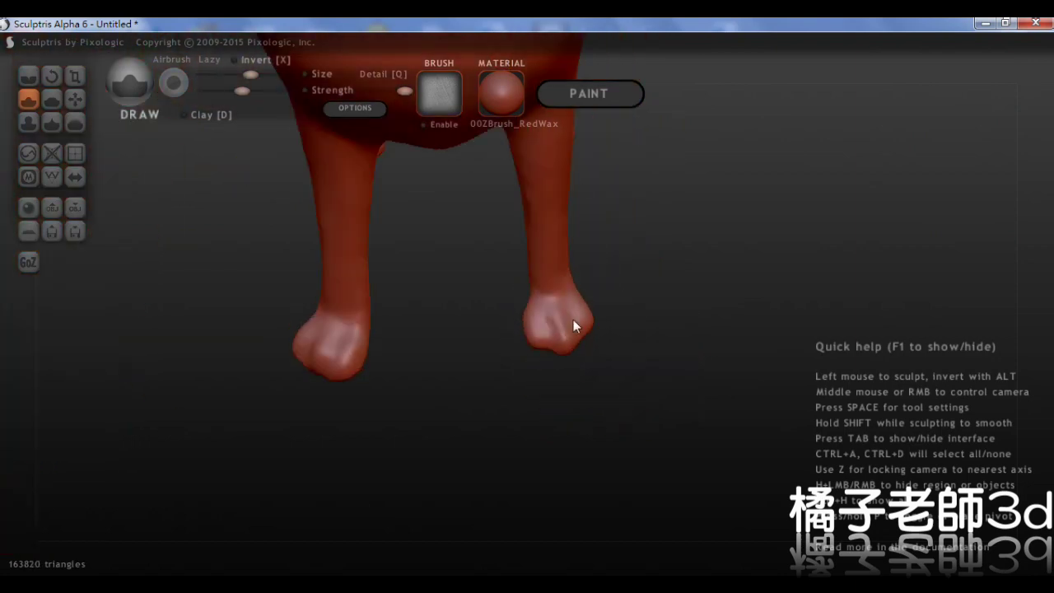
- Reshape the front paws with the Grab brush, pulling their outlines from several sides
click(75, 98)
drag(534, 328, 553, 323)
middle_drag(553, 324, 422, 271)
drag(421, 271, 444, 284)
middle_drag(445, 284, 312, 327)
scroll(312, 327, up, 3)
drag(312, 327, 317, 329)
- Refine the width and rounded outline of the front toes with further Grab strokes
middle_drag(317, 329, 623, 362)
drag(623, 363, 627, 347)
middle_drag(626, 347, 460, 341)
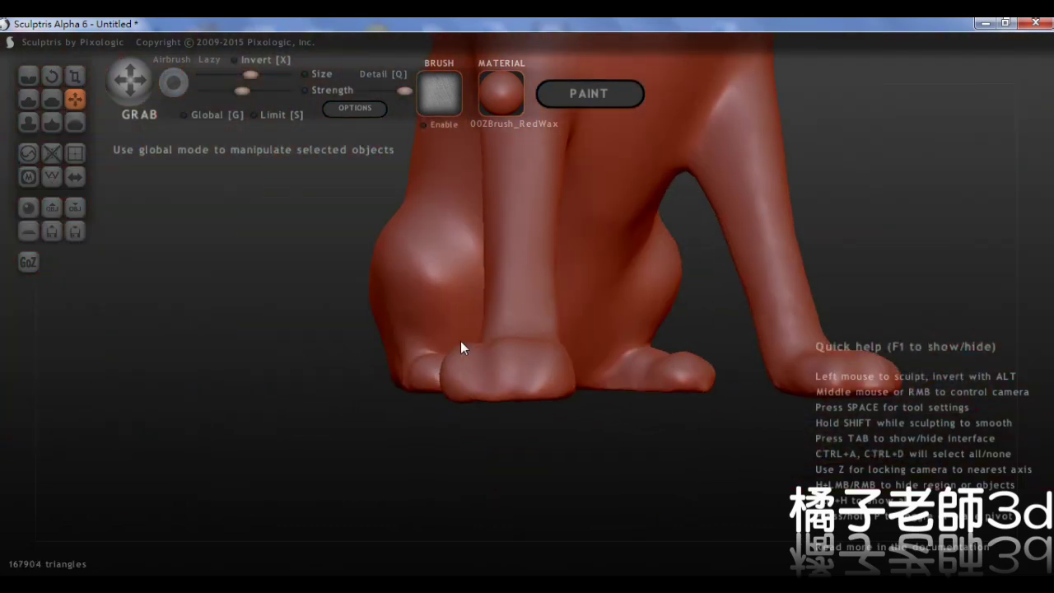
drag(557, 376, 489, 353)
middle_drag(489, 353, 542, 416)
drag(543, 413, 534, 410)
middle_drag(533, 410, 383, 423)
- Carve the folds around the hind paws and lower legs with the Crease brush
key(c)
mouse_move(487, 339)
mouse_down()
mouse_move(515, 321)
mouse_move(440, 367)
mouse_up()
middle_drag(441, 368, 403, 343)
drag(404, 343, 373, 384)
mouse_move(373, 384)
middle_down()
mouse_move(383, 398)
mouse_move(492, 315)
mouse_move(526, 362)
middle_up()
drag(526, 363, 461, 399)
mouse_move(460, 399)
middle_down()
mouse_move(483, 365)
mouse_move(483, 388)
mouse_move(412, 435)
mouse_move(424, 397)
mouse_move(632, 419)
mouse_move(473, 332)
middle_up()
drag(474, 332, 502, 381)
- Define the hind thigh contour against the body with Crease strokes
mouse_move(502, 381)
middle_down()
mouse_move(525, 355)
mouse_move(487, 323)
mouse_move(509, 306)
middle_up()
drag(397, 339, 490, 271)
mouse_move(524, 260)
middle_down()
mouse_move(490, 251)
mouse_move(508, 263)
middle_up()
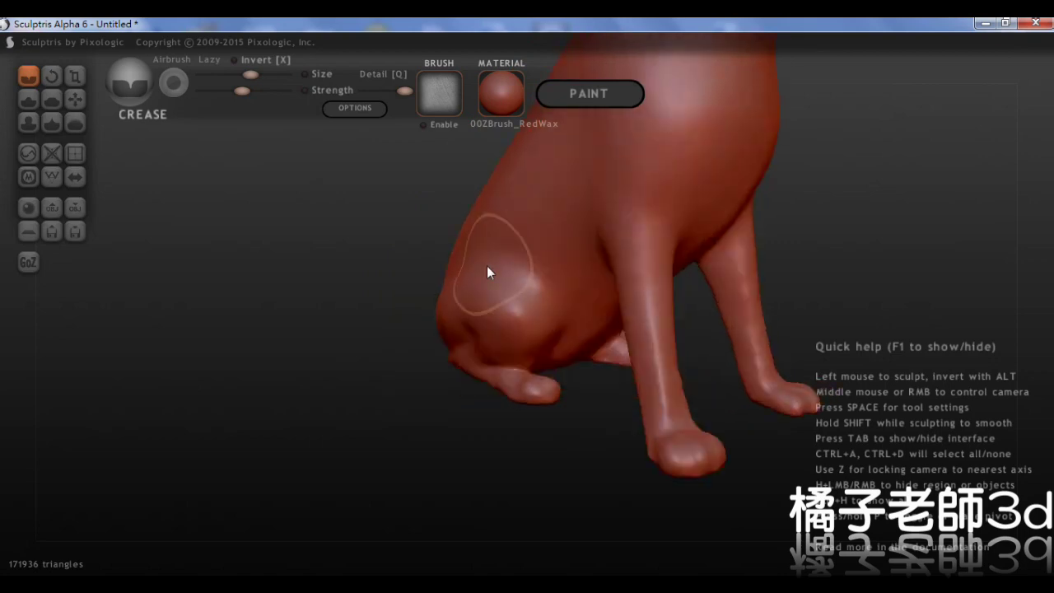
drag(510, 272, 555, 320)
mouse_move(554, 321)
middle_down()
mouse_move(459, 305)
mouse_move(618, 242)
mouse_move(404, 321)
mouse_move(506, 334)
middle_up()
scroll(403, 321, up, 3)
drag(481, 247, 398, 271)
- Crease the boundary between the tail lying on the ground and the hind leg
mouse_move(398, 272)
middle_down()
mouse_move(492, 419)
mouse_move(555, 419)
mouse_move(619, 384)
middle_up()
drag(618, 384, 437, 432)
mouse_move(437, 431)
middle_down()
mouse_move(494, 470)
mouse_move(543, 297)
middle_up()
scroll(494, 470, up, 3)
drag(444, 384, 608, 310)
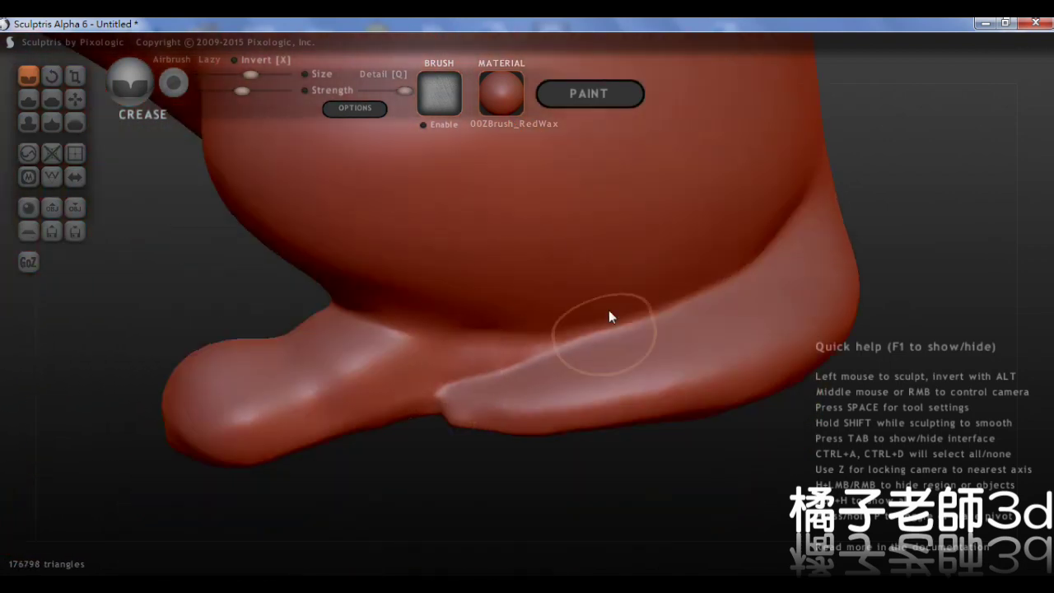
- Build up the surface near the tail tip and hind foot with the Draw brush
middle_drag(494, 346, 431, 367)
click(29, 99)
scroll(436, 370, up, 3)
mouse_move(412, 412)
mouse_down()
mouse_move(417, 401)
mouse_move(395, 416)
mouse_move(389, 449)
mouse_move(400, 395)
mouse_up()
scroll(426, 371, down, 3)
scroll(426, 371, up, 3)
scroll(399, 395, down, 5)
- Lift the underside of the chest between the front legs with the Grab brush
middle_drag(399, 362, 518, 395)
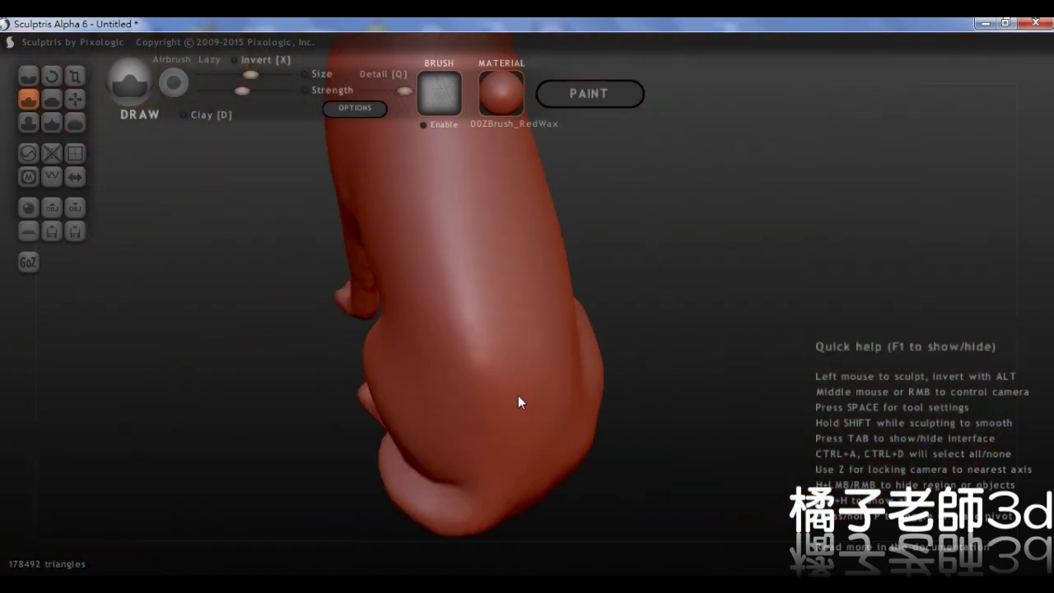
scroll(517, 395, down, 5)
middle_drag(494, 270, 486, 387)
scroll(520, 397, up, 2)
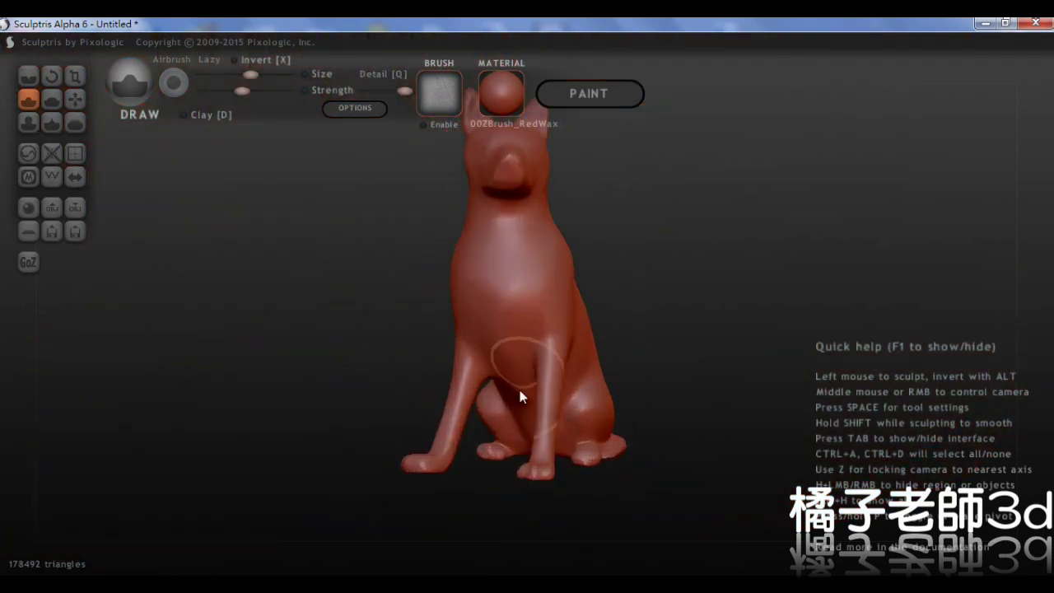
click(75, 99)
scroll(557, 379, up, 5)
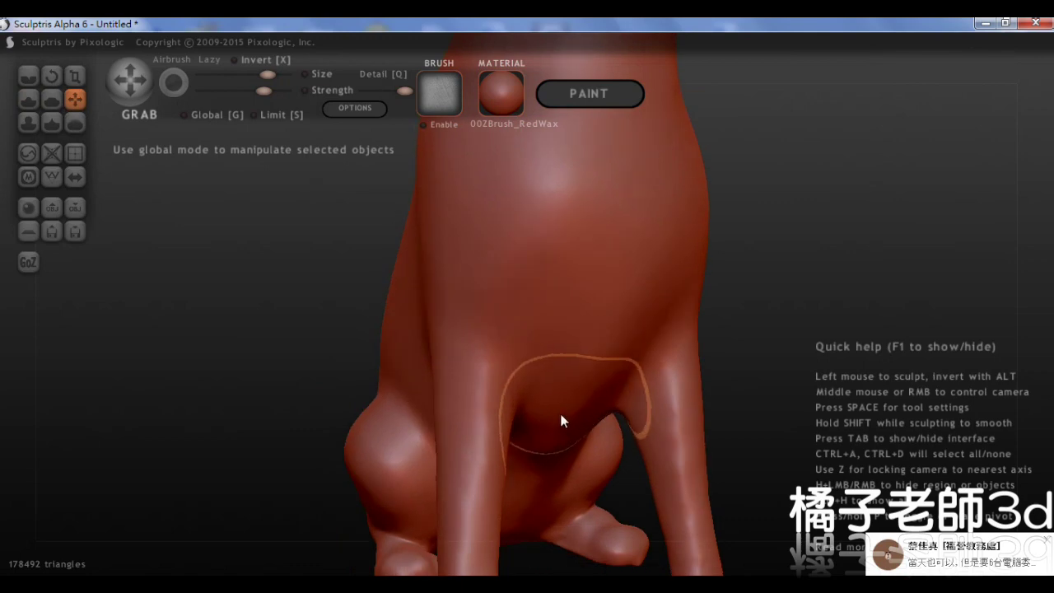
drag(560, 421, 551, 337)
middle_drag(551, 337, 504, 412)
scroll(543, 358, down, 3)
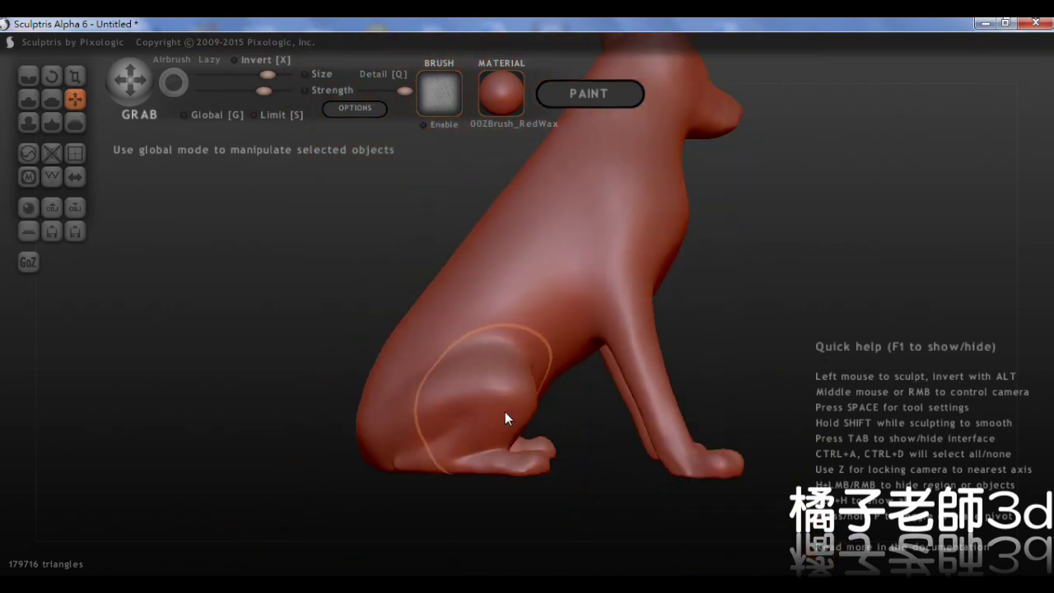
- Adjust the outline of the hind thigh and rear with Grab strokes from several sides
drag(505, 418, 502, 377)
mouse_move(502, 376)
middle_down()
mouse_move(541, 376)
mouse_move(513, 484)
mouse_move(489, 418)
mouse_move(527, 436)
middle_up()
drag(354, 362, 366, 293)
scroll(494, 313, down, 3)
middle_drag(395, 300, 581, 316)
scroll(568, 371, up, 3)
drag(535, 473, 511, 493)
- Examine the dog's overall proportions from several sides, up to a full side view
mouse_move(412, 486)
middle_down()
mouse_move(479, 473)
mouse_move(550, 427)
mouse_move(478, 329)
mouse_move(591, 313)
mouse_move(535, 362)
middle_up()
scroll(504, 265, down, 4)
scroll(494, 280, up, 3)
scroll(501, 239, up, 4)
middle_drag(511, 294, 491, 326)
scroll(493, 334, down, 5)
middle_drag(549, 364, 540, 242)
scroll(383, 323, up, 2)
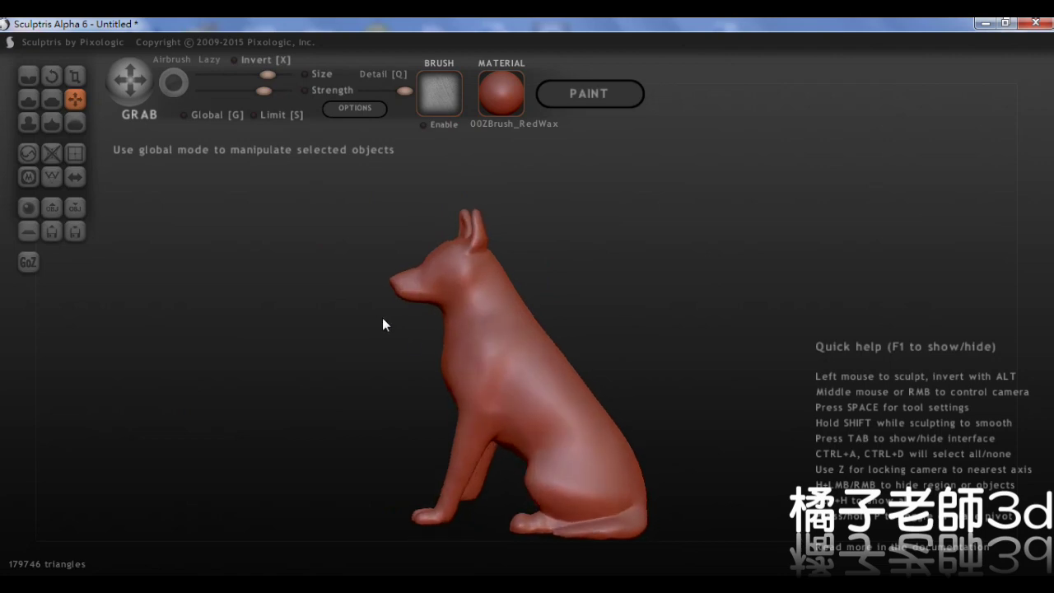
- Slightly adjust the front of the head around the muzzle with the Grab brush
middle_drag(382, 321, 782, 416)
scroll(566, 400, up, 4)
middle_drag(567, 399, 582, 419)
scroll(592, 356, up, 4)
drag(560, 410, 560, 403)
middle_drag(560, 410, 559, 364)
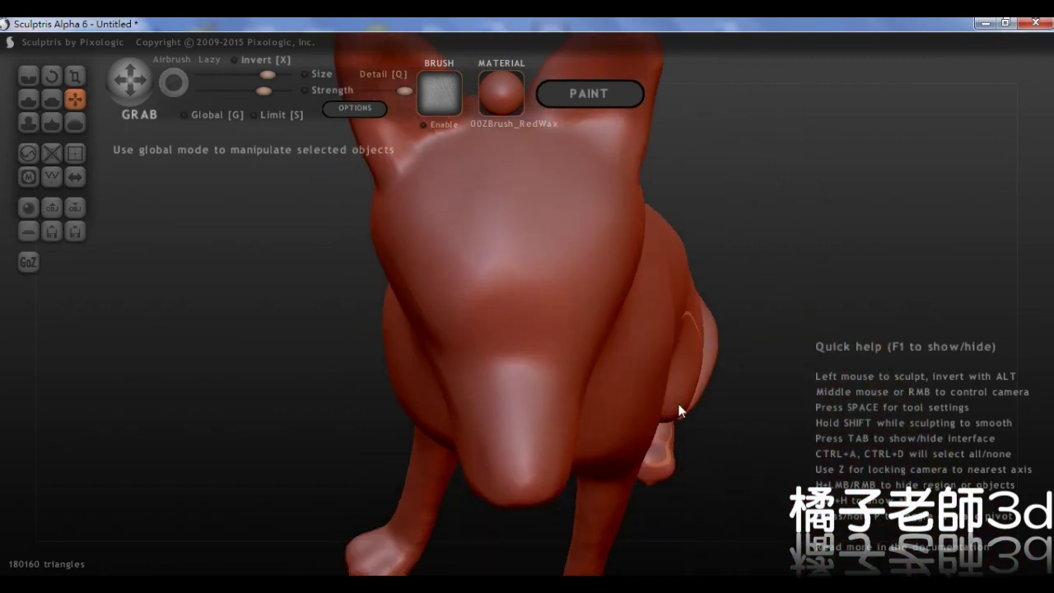
- Show the wireframe, lower the brush strength and start smoothing the chest and front legs
middle_drag(680, 410, 608, 372)
scroll(607, 373, down, 3)
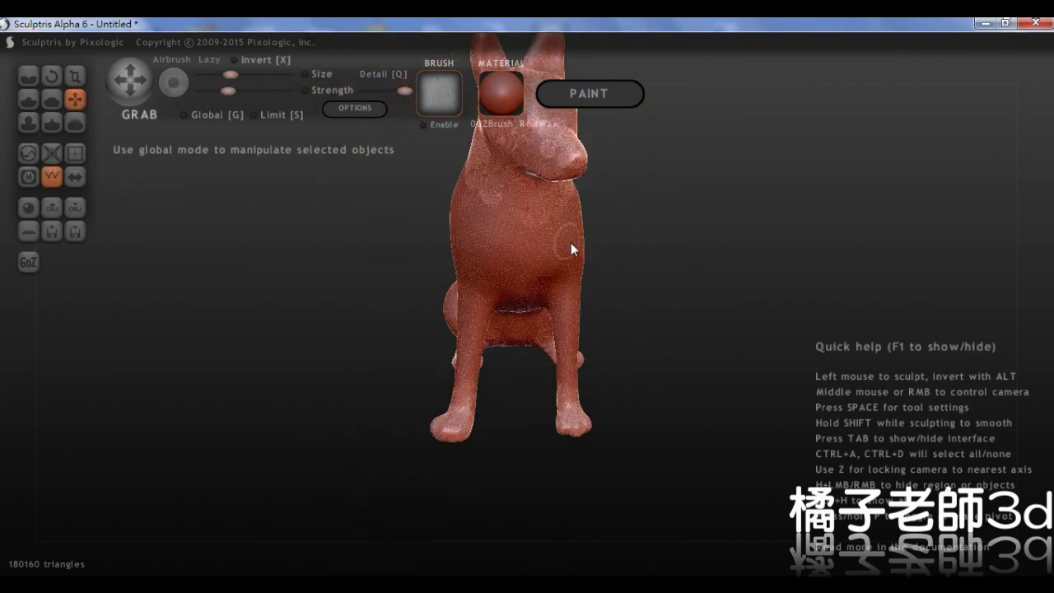
drag(472, 199, 462, 247)
drag(228, 90, 208, 90)
mouse_move(560, 264)
mouse_down()
mouse_move(507, 306)
mouse_move(560, 325)
mouse_up()
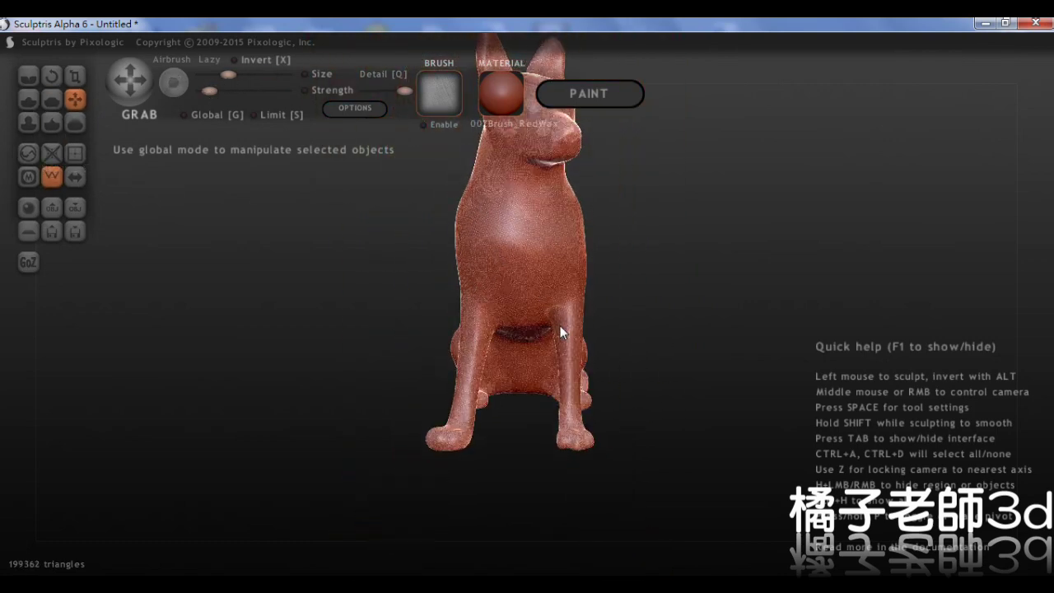
- Save the sculpture in the dog folder as 黑糖1.sc1
click(75, 232)
click(180, 157)
click(127, 320)
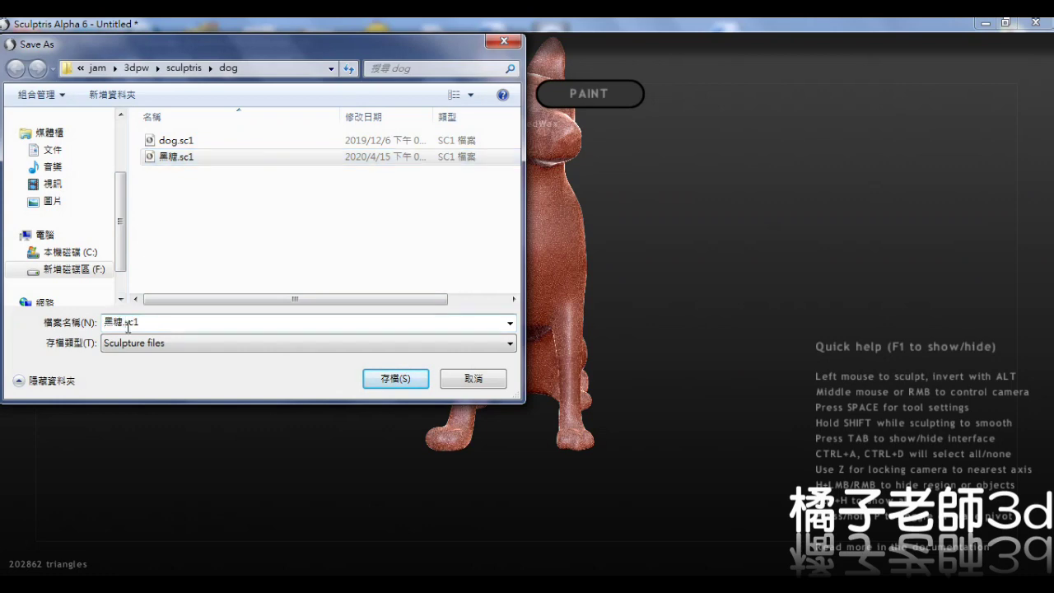
text(1)
key(Return)
- Smooth the mesh over the body, legs and head from all sides to even out and densify it
drag(531, 337, 514, 359)
right_drag(500, 292, 673, 244)
shift+drag(724, 356, 659, 300)
right_drag(659, 301, 619, 264)
mouse_move(620, 264)
shift+mouse_down()
mouse_move(622, 396)
mouse_move(666, 470)
shift+mouse_up()
right_drag(666, 470, 561, 252)
mouse_move(560, 252)
shift+mouse_down()
mouse_move(545, 295)
mouse_move(602, 361)
mouse_move(588, 290)
shift+mouse_up()
right_drag(588, 290, 378, 262)
mouse_move(553, 148)
shift+mouse_down()
mouse_move(550, 191)
mouse_move(480, 324)
mouse_move(469, 372)
mouse_move(539, 346)
mouse_move(598, 218)
mouse_move(501, 186)
mouse_move(389, 346)
mouse_move(526, 140)
shift+mouse_up()
alt+right_drag(527, 140, 419, 291)
shift+drag(419, 291, 412, 313)
right_drag(412, 313, 222, 313)
mouse_move(494, 378)
shift+mouse_down()
mouse_move(539, 402)
mouse_move(492, 282)
shift+mouse_up()
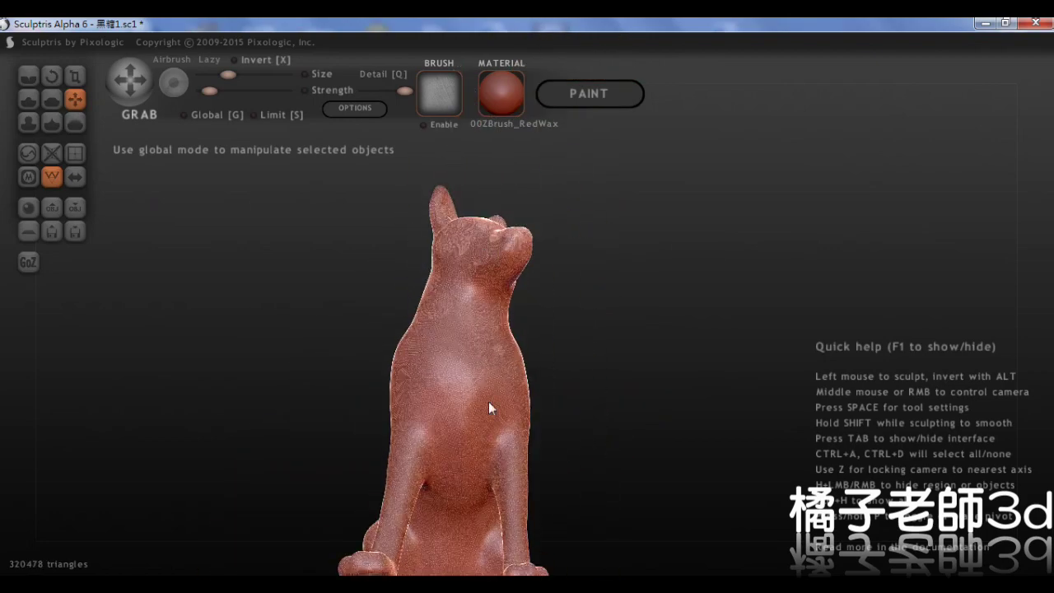
right_drag(492, 281, 473, 416)
mouse_move(473, 416)
shift+mouse_down()
mouse_move(509, 263)
mouse_move(402, 307)
mouse_move(426, 276)
shift+mouse_up()
right_drag(526, 363, 540, 241)
scroll(541, 240, down, 5)
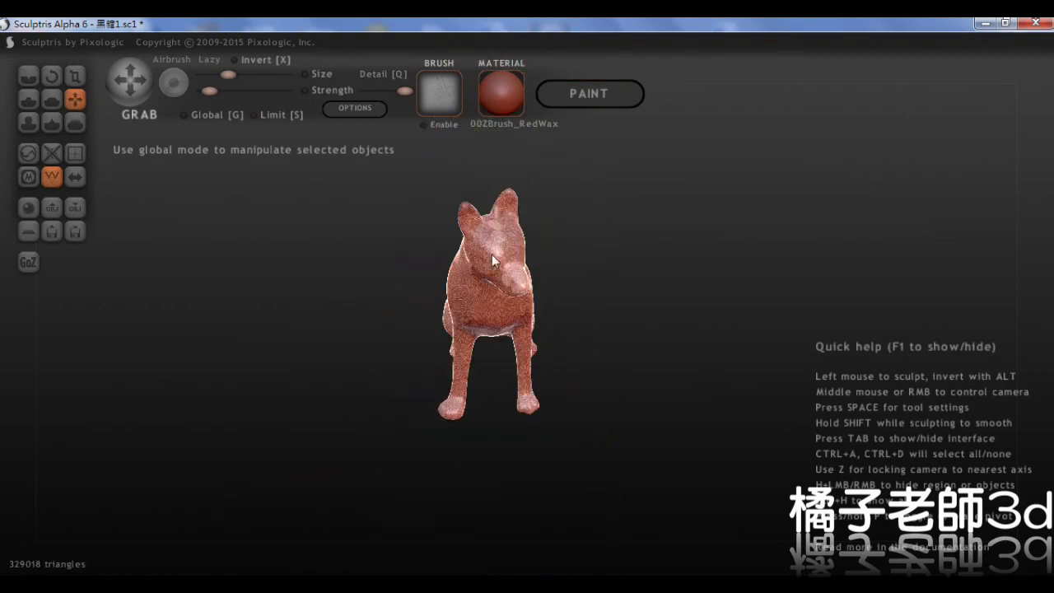
- Hide the wireframe and increase the Grab brush's size and strength
click(52, 177)
scroll(591, 333, up, 8)
right_drag(591, 334, 539, 350)
drag(209, 91, 236, 90)
drag(228, 74, 255, 74)
right_drag(593, 362, 609, 329)
scroll(527, 371, down, 4)
- Examine the smoothed dog's back, sides and head from several angles
right_drag(494, 312, 604, 294)
scroll(604, 294, up, 3)
right_drag(502, 501, 270, 389)
right_drag(338, 416, 391, 384)
alt+right_drag(462, 247, 436, 390)
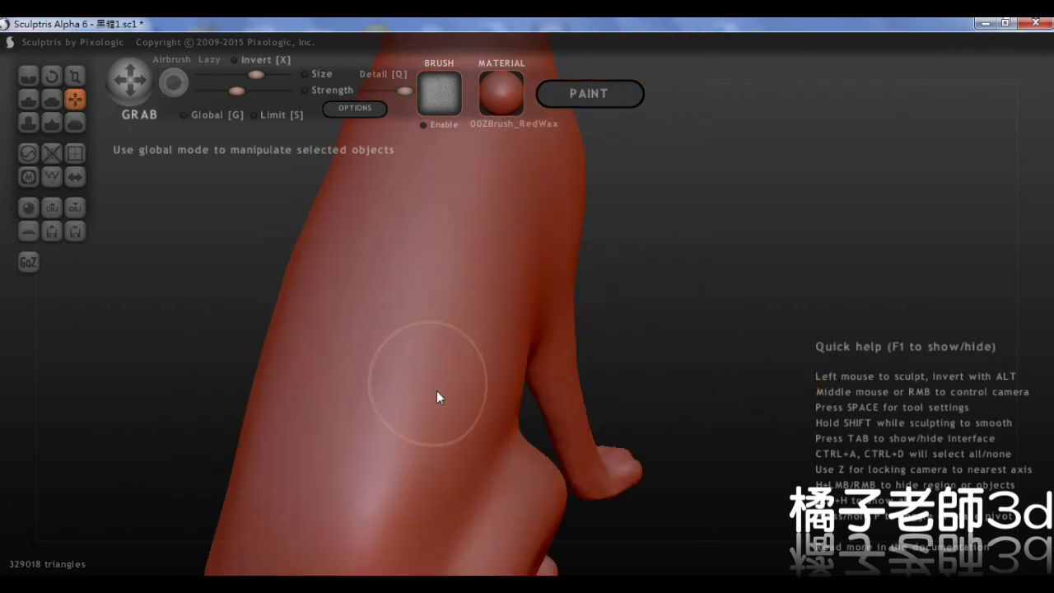
scroll(482, 222, down, 5)
right_drag(486, 183, 453, 320)
scroll(453, 320, up, 1)
scroll(453, 320, up, 4)
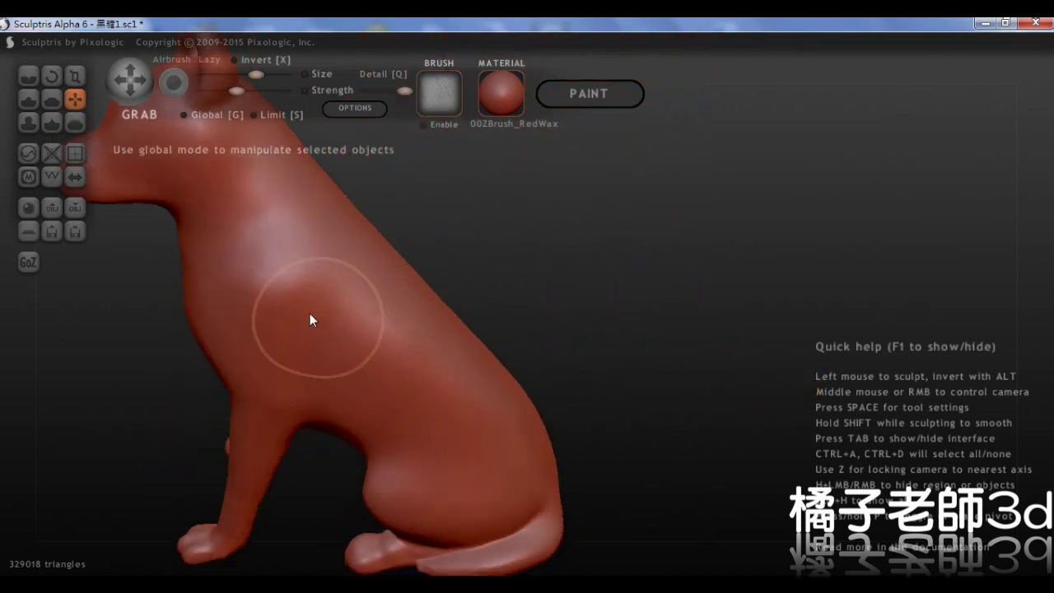
alt+right_drag(310, 313, 310, 262)
right_drag(483, 323, 395, 262)
scroll(396, 262, down, 4)
key(t)
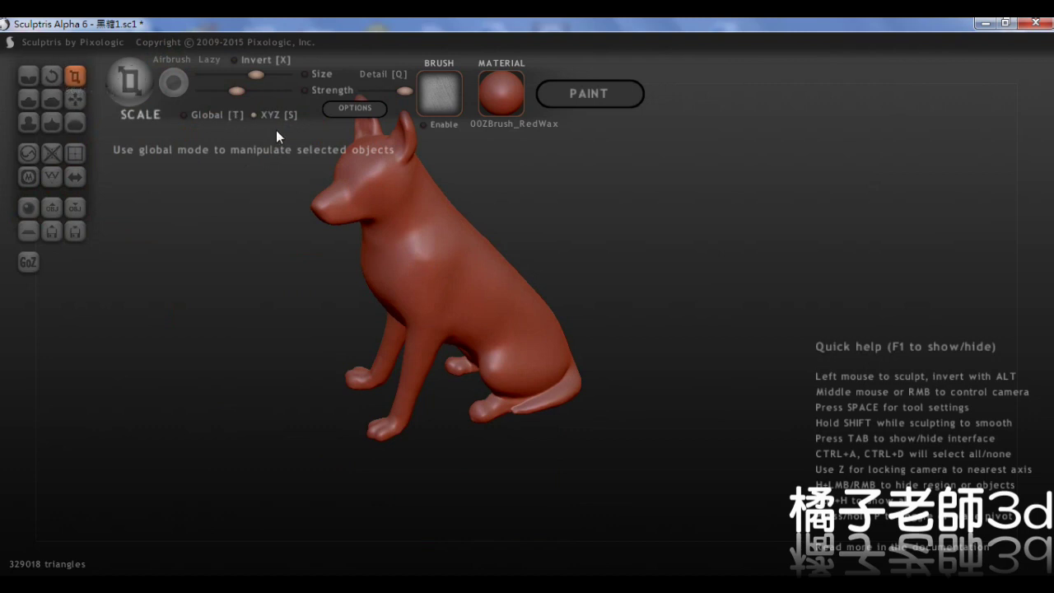
scroll(498, 292, down, 4)
right_drag(486, 283, 517, 237)
scroll(497, 270, up, 5)
scroll(497, 270, down, 4)
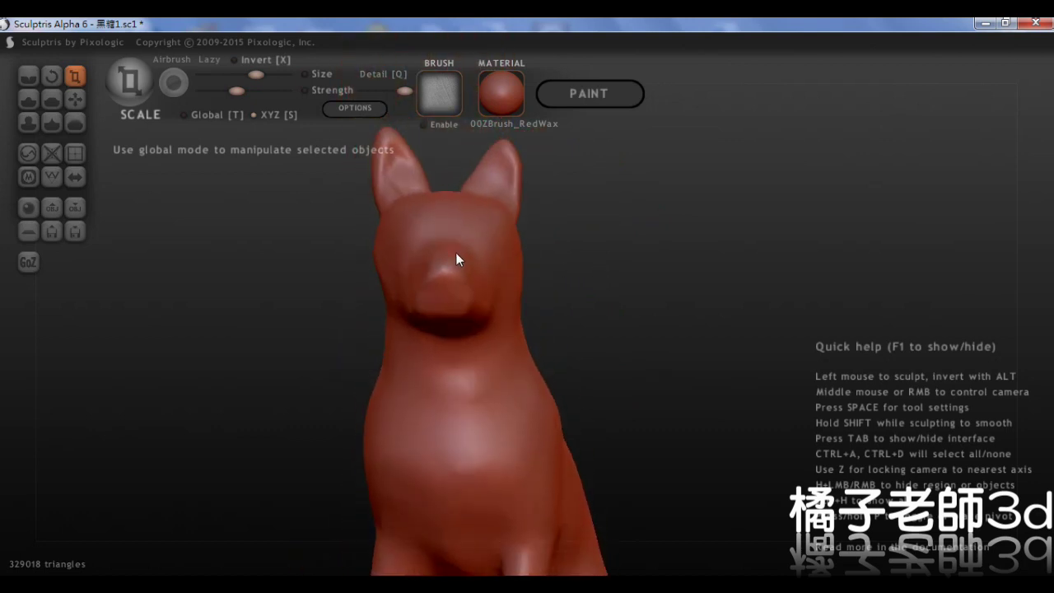
- Reshape the tip of the muzzle with the Grab brush
key(g)
right_drag(514, 191, 619, 382)
scroll(469, 303, up, 5)
scroll(463, 286, up, 4)
drag(619, 382, 616, 378)
right_drag(617, 377, 396, 325)
scroll(403, 271, down, 3)
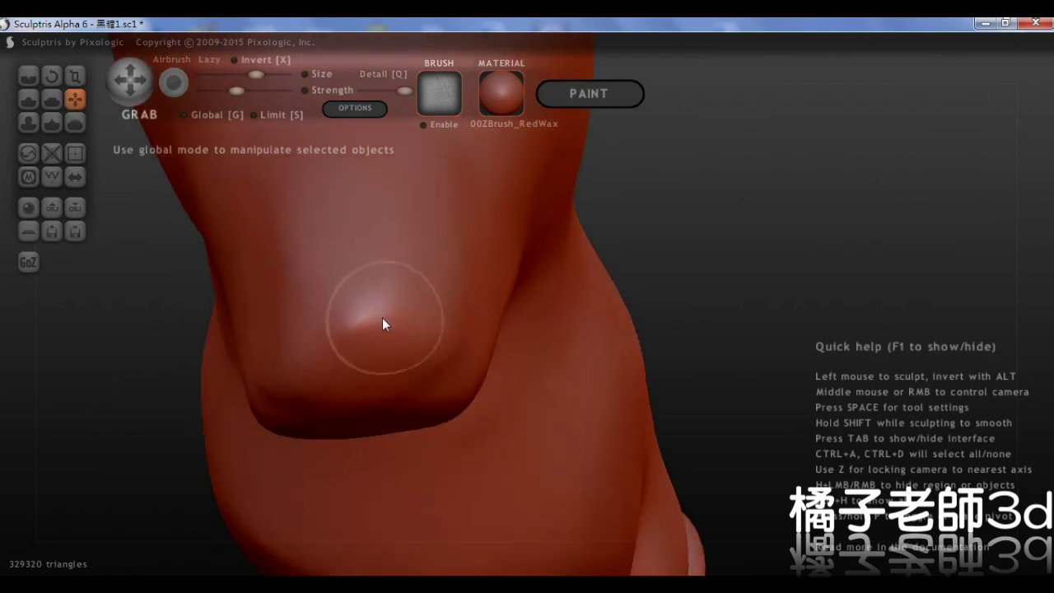
- Refine the rounded tip of the muzzle with small Grab brush pulls
key(c)
right_drag(304, 184, 255, 255)
click(77, 99)
scroll(457, 309, up, 3)
drag(455, 311, 445, 319)
right_drag(446, 320, 568, 306)
drag(568, 307, 566, 282)
right_drag(565, 283, 568, 354)
- Carve the mouth line around the front of the muzzle with the Crease brush
click(28, 76)
right_drag(488, 268, 486, 354)
mouse_move(518, 368)
mouse_down()
mouse_move(480, 336)
mouse_move(564, 352)
mouse_move(535, 359)
mouse_up()
mouse_move(535, 359)
right_down()
mouse_move(507, 290)
mouse_move(512, 345)
right_up()
drag(512, 346, 553, 323)
right_drag(553, 323, 545, 268)
mouse_move(545, 268)
mouse_down()
mouse_move(465, 280)
mouse_move(527, 308)
mouse_up()
right_drag(527, 309, 538, 277)
drag(547, 336, 511, 342)
right_drag(511, 342, 496, 335)
drag(496, 335, 474, 336)
- Deepen the lip creases around the muzzle with the Crease brush and undo the last stroke
mouse_move(474, 335)
right_down()
mouse_move(529, 356)
mouse_move(569, 342)
mouse_move(526, 280)
right_up()
drag(526, 281, 519, 286)
mouse_move(519, 287)
right_down()
mouse_move(530, 298)
mouse_move(521, 352)
mouse_move(516, 302)
right_up()
drag(516, 301, 552, 322)
mouse_move(552, 322)
right_down()
mouse_move(594, 318)
mouse_move(551, 313)
mouse_move(517, 289)
right_up()
drag(517, 289, 535, 301)
mouse_move(534, 301)
right_down()
mouse_move(564, 369)
mouse_move(488, 307)
mouse_move(486, 346)
right_up()
mouse_move(487, 345)
mouse_down()
mouse_move(547, 351)
mouse_move(512, 350)
mouse_up()
mouse_move(512, 350)
right_down()
mouse_move(542, 322)
mouse_move(554, 345)
right_up()
key(ctrl+z)
- Crease the V-shaped underside of the nose and the groove running down to the upper lip
mouse_move(483, 369)
right_down()
mouse_move(544, 335)
mouse_move(494, 359)
mouse_move(452, 340)
right_up()
drag(452, 340, 473, 355)
mouse_move(473, 356)
right_down()
mouse_move(622, 410)
mouse_move(614, 247)
mouse_move(430, 306)
mouse_move(501, 269)
right_up()
drag(501, 268, 486, 265)
right_drag(486, 265, 470, 262)
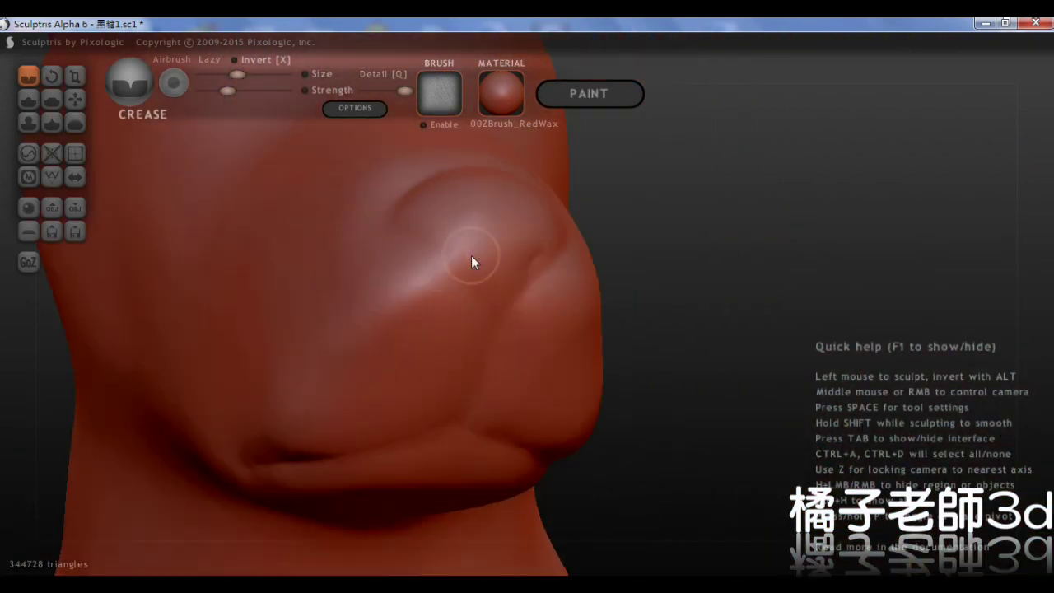
drag(471, 262, 456, 258)
mouse_move(457, 258)
right_down()
mouse_move(522, 261)
mouse_move(495, 260)
right_up()
drag(495, 260, 454, 269)
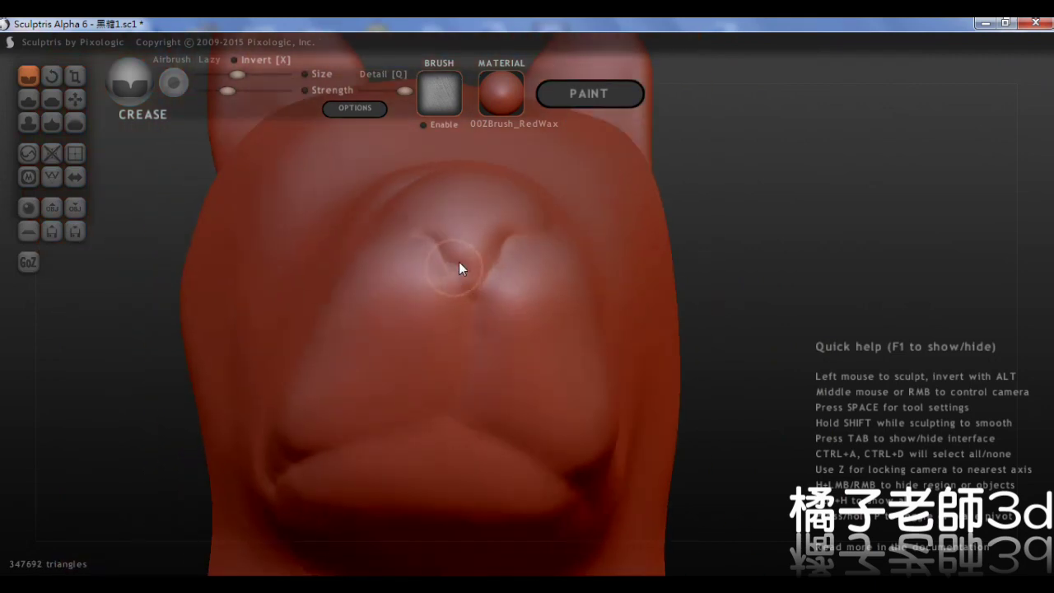
right_drag(455, 269, 458, 261)
mouse_move(458, 261)
mouse_down()
mouse_move(468, 262)
mouse_move(459, 382)
mouse_up()
mouse_move(459, 383)
right_down()
mouse_move(502, 376)
mouse_move(604, 227)
mouse_move(415, 281)
right_up()
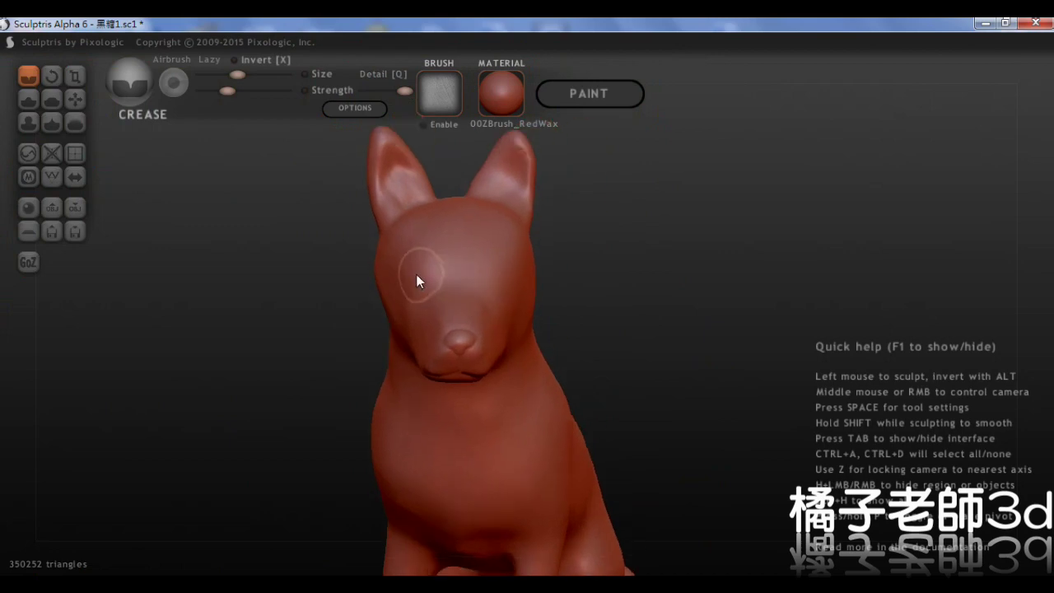
- Try a Draw brush stroke on the side of the brow and undo it
mouse_move(536, 237)
right_down()
mouse_move(481, 243)
mouse_move(333, 221)
right_up()
key(d)
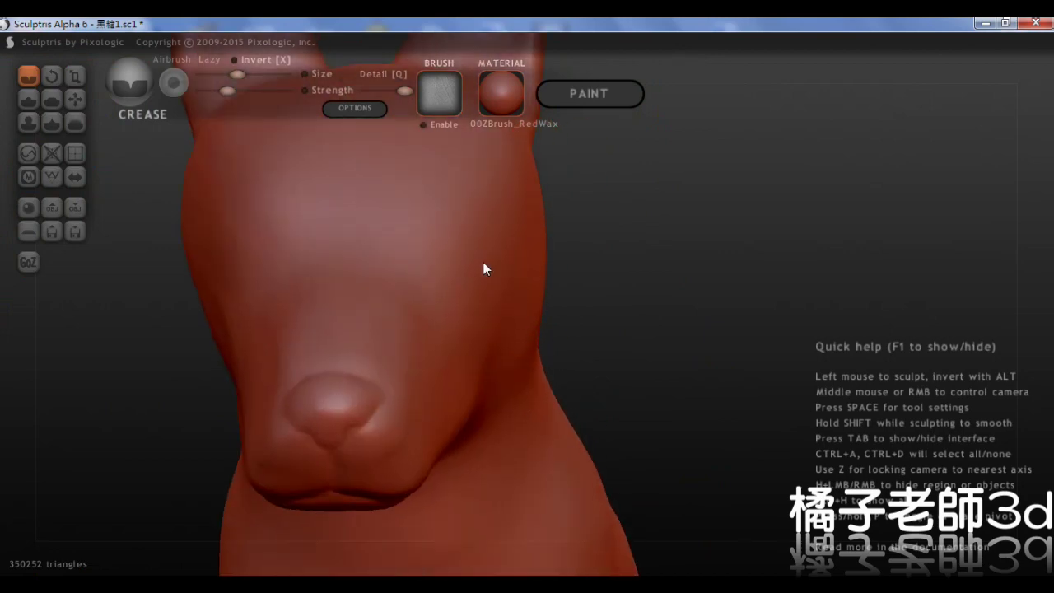
right_drag(441, 262, 499, 245)
drag(499, 245, 482, 275)
mouse_move(482, 275)
right_down()
mouse_move(577, 179)
mouse_move(421, 284)
mouse_move(461, 322)
mouse_move(461, 287)
mouse_move(447, 305)
mouse_move(404, 304)
mouse_move(409, 247)
mouse_move(706, 251)
mouse_move(469, 288)
mouse_move(613, 320)
mouse_move(550, 311)
mouse_move(596, 305)
mouse_move(526, 307)
mouse_move(579, 290)
mouse_move(465, 262)
mouse_move(446, 329)
mouse_move(434, 298)
right_up()
key(ctrl+z)
click(468, 288)
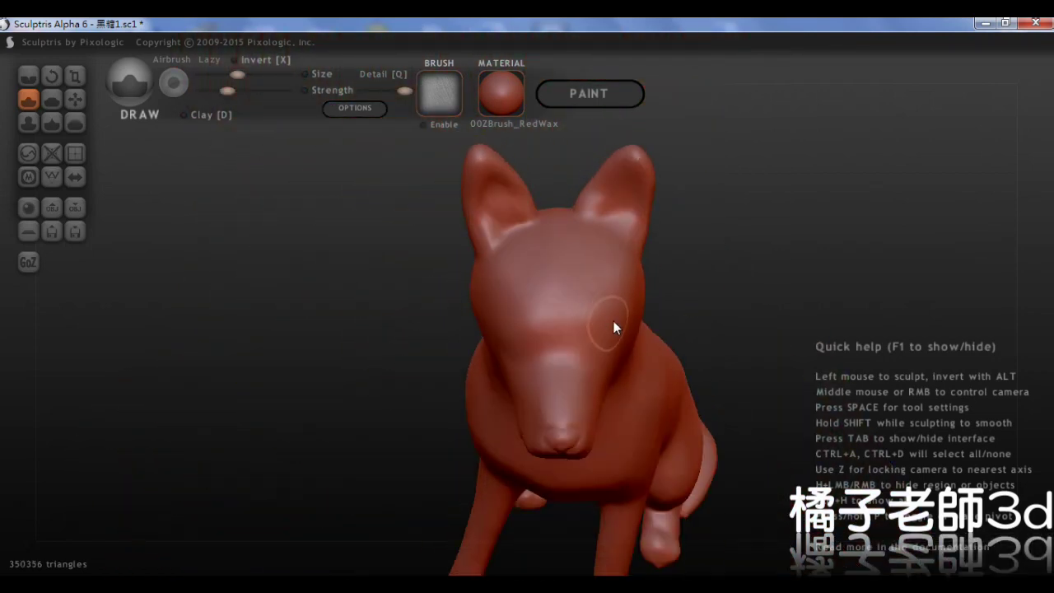
- Save the sculpture over the existing file 黑檔1.sc1
click(550, 311)
click(75, 231)
key(Return)
key(Return)
- Check the chest, legs and head from several angles and save the sculpture again
right_drag(433, 379, 425, 323)
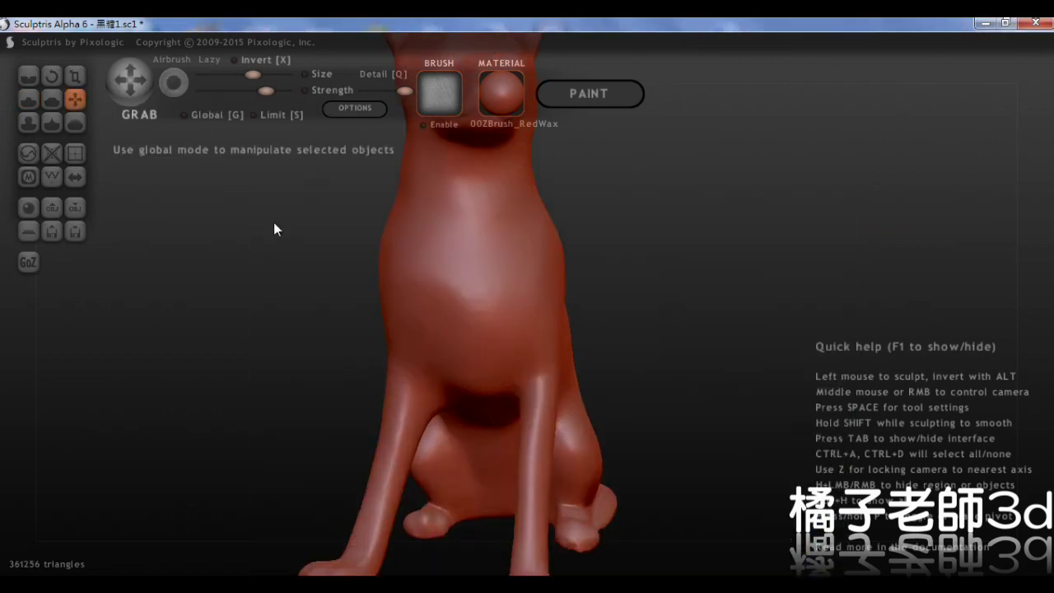
right_drag(530, 413, 527, 246)
right_drag(527, 247, 522, 212)
right_drag(509, 175, 540, 269)
scroll(512, 382, up, 3)
scroll(560, 370, down, 5)
scroll(544, 276, up, 5)
scroll(564, 314, up, 2)
right_drag(564, 314, 546, 302)
mouse_move(483, 301)
right_down()
mouse_move(510, 306)
mouse_move(474, 312)
mouse_move(500, 319)
mouse_move(524, 407)
mouse_move(457, 248)
mouse_move(480, 324)
mouse_move(578, 301)
mouse_move(412, 324)
mouse_move(513, 388)
mouse_move(442, 346)
mouse_move(392, 383)
mouse_move(430, 370)
mouse_move(207, 240)
right_up()
click(74, 231)
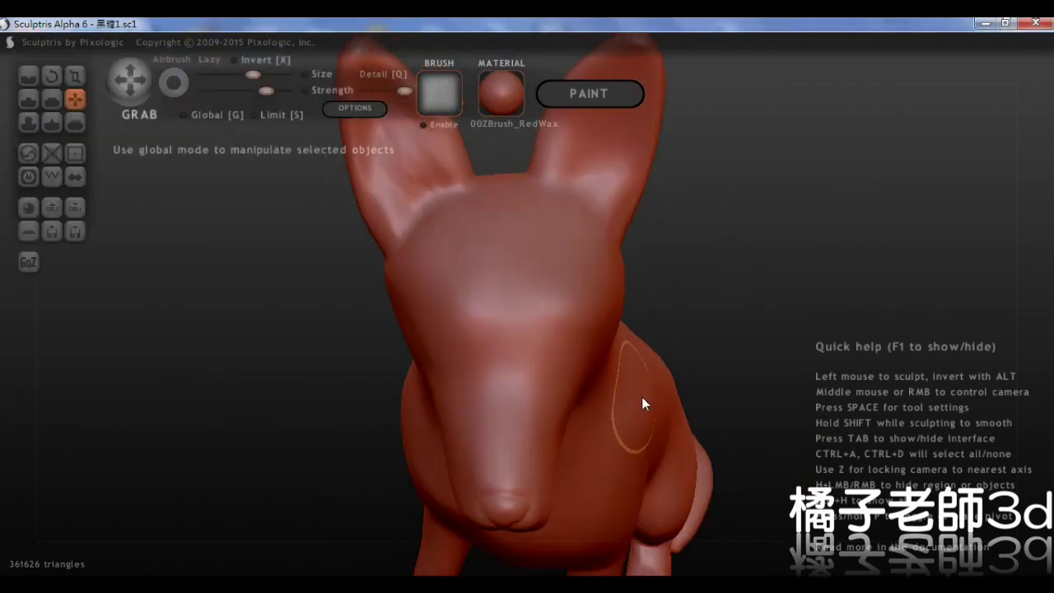
- Sculpt the transition from the forehead to the muzzle with the Draw brush at lower strength in Clay mode
mouse_move(641, 396)
right_down()
mouse_move(582, 281)
mouse_move(542, 418)
mouse_move(553, 451)
mouse_move(430, 408)
mouse_move(522, 404)
mouse_move(440, 412)
mouse_move(513, 377)
mouse_move(518, 397)
right_up()
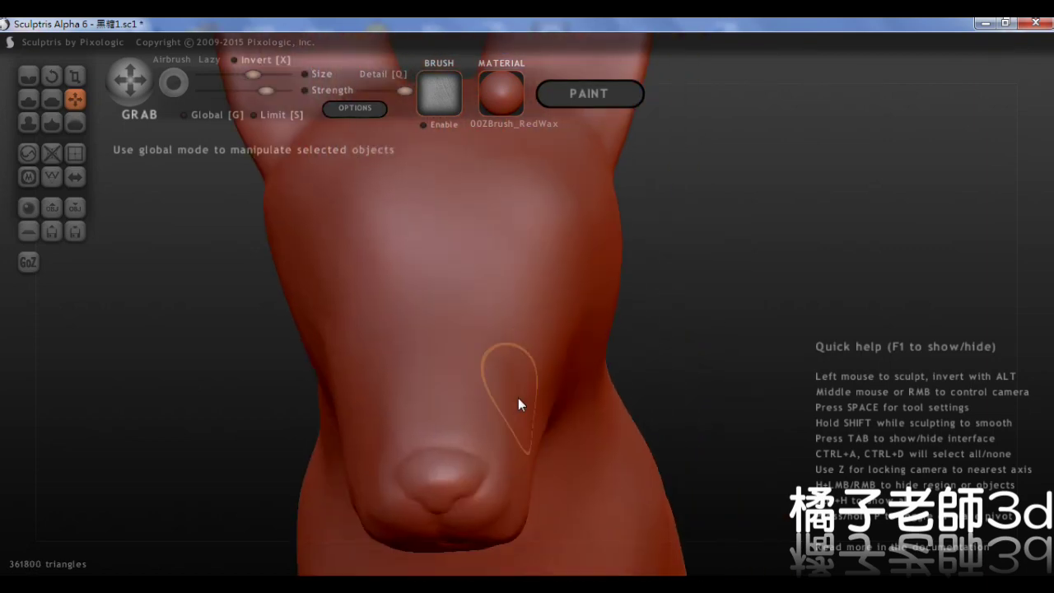
mouse_move(518, 397)
right_down()
mouse_move(407, 196)
mouse_move(468, 398)
mouse_move(376, 399)
mouse_move(313, 330)
right_up()
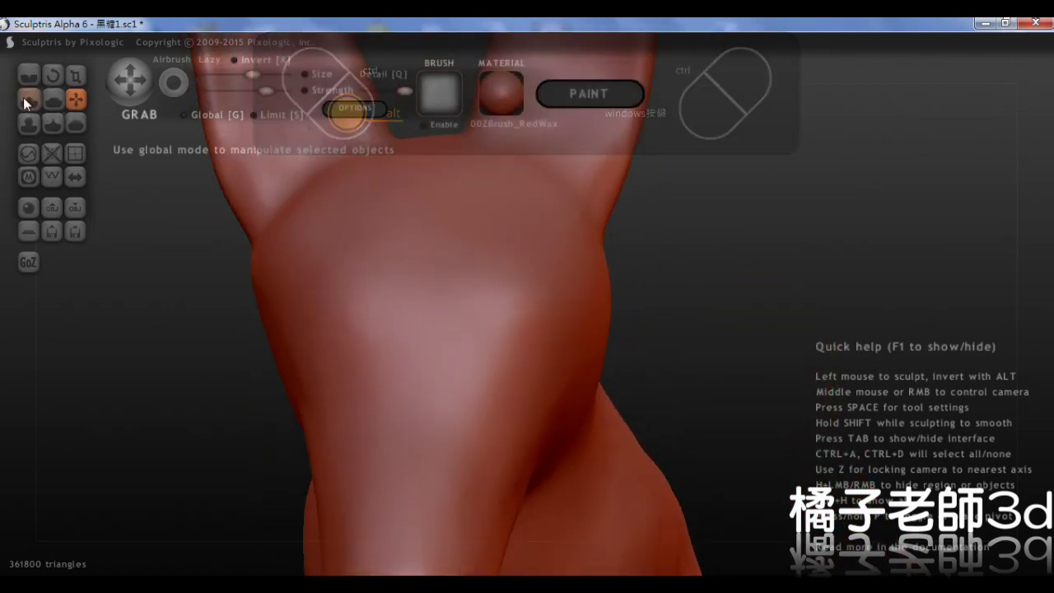
click(29, 98)
right_drag(329, 371, 351, 388)
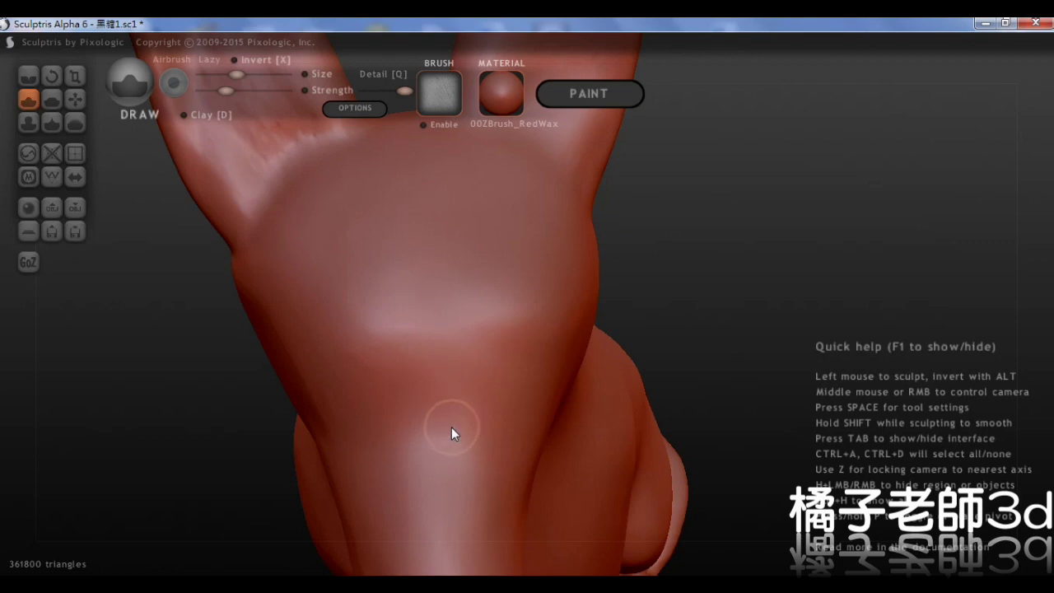
alt+right_drag(447, 431, 395, 271)
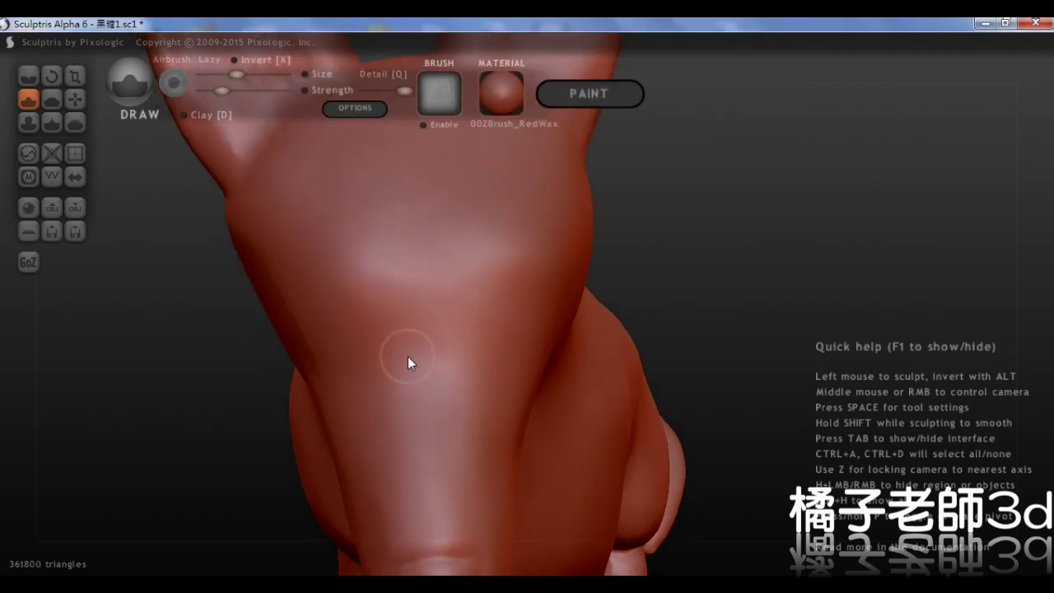
mouse_move(404, 265)
right_down()
mouse_move(472, 328)
mouse_move(468, 340)
right_up()
mouse_move(521, 261)
mouse_down()
mouse_move(486, 248)
mouse_move(415, 286)
mouse_up()
right_drag(415, 286, 470, 291)
drag(471, 291, 424, 413)
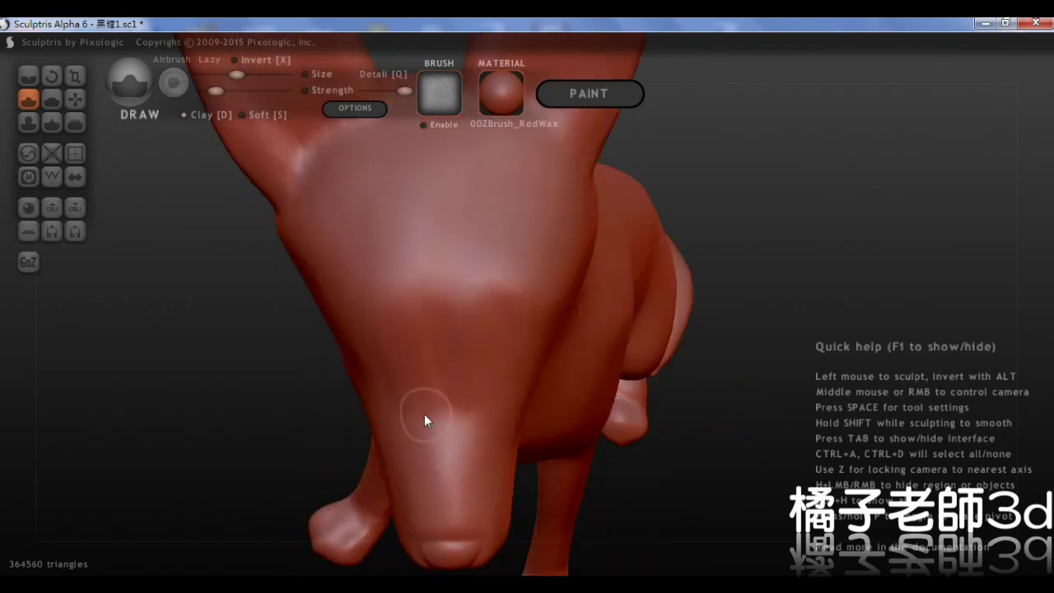
right_drag(424, 413, 473, 264)
mouse_move(474, 265)
mouse_down()
mouse_move(438, 245)
mouse_move(381, 397)
mouse_up()
- Shape raised brow ridges on both sides of a central forehead furrow with the Clay Draw brush
mouse_move(382, 396)
right_down()
mouse_move(350, 341)
mouse_move(627, 287)
right_up()
right_drag(511, 264, 576, 243)
drag(420, 276, 403, 292)
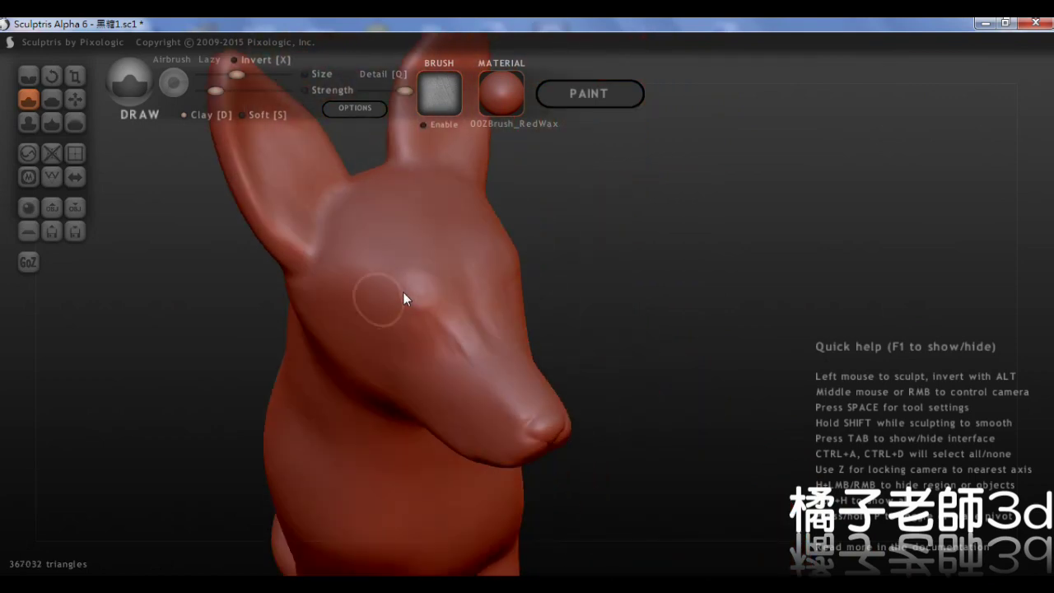
right_drag(403, 291, 416, 268)
right_drag(488, 302, 508, 225)
scroll(508, 224, up, 3)
mouse_move(399, 197)
mouse_down()
mouse_move(373, 269)
mouse_move(395, 230)
mouse_up()
scroll(430, 190, down, 3)
right_drag(411, 243, 477, 234)
drag(478, 235, 500, 219)
right_drag(500, 219, 352, 231)
scroll(351, 232, down, 4)
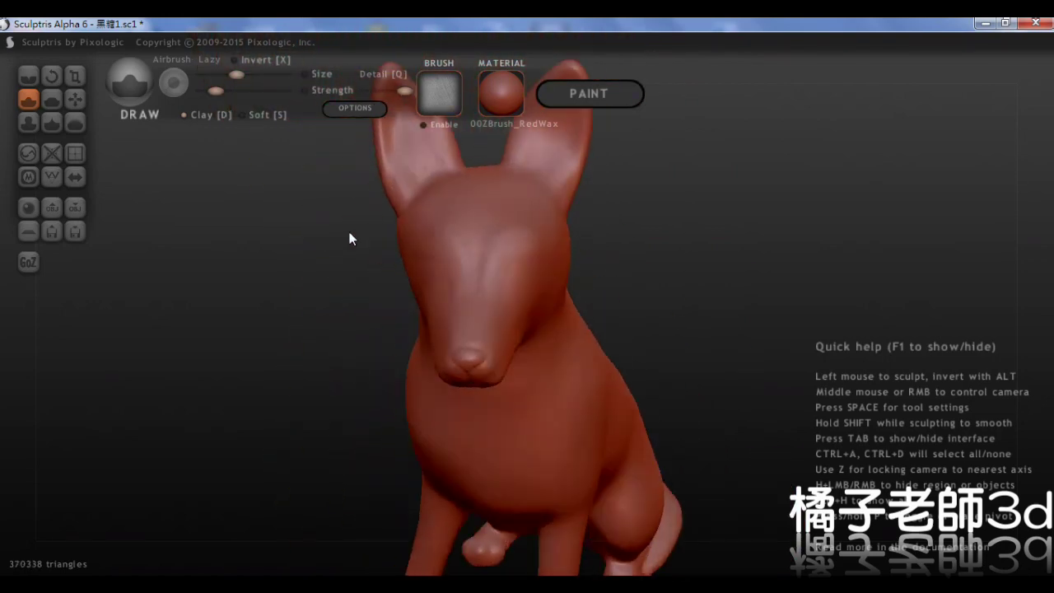
scroll(351, 231, up, 2)
click(74, 230)
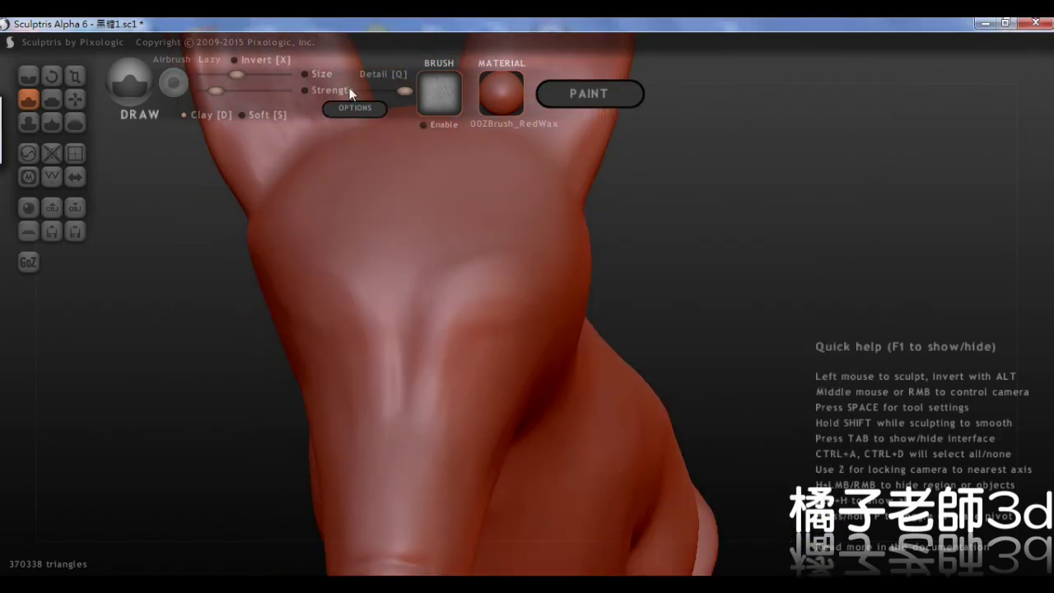
- Mask an almond-shaped eye area on each side of the head and invert the mask
right_drag(509, 286, 486, 334)
drag(225, 74, 236, 73)
ctrl+right_drag(494, 313, 516, 359)
mouse_move(486, 350)
alt+mouse_down()
mouse_move(502, 360)
mouse_move(479, 363)
alt+mouse_up()
key(ctrl+z)
mouse_move(479, 362)
ctrl+right_down()
mouse_move(446, 313)
mouse_move(540, 391)
mouse_move(661, 369)
ctrl+right_up()
ctrl+drag(449, 371, 402, 352)
ctrl+right_drag(401, 352, 555, 289)
key(ctrl+i)
- Carve the unmasked eye areas inward with the inverted Draw brush and refine the mask along the eyes' edges
mouse_move(529, 311)
alt+mouse_down()
mouse_move(460, 298)
mouse_move(445, 314)
alt+mouse_up()
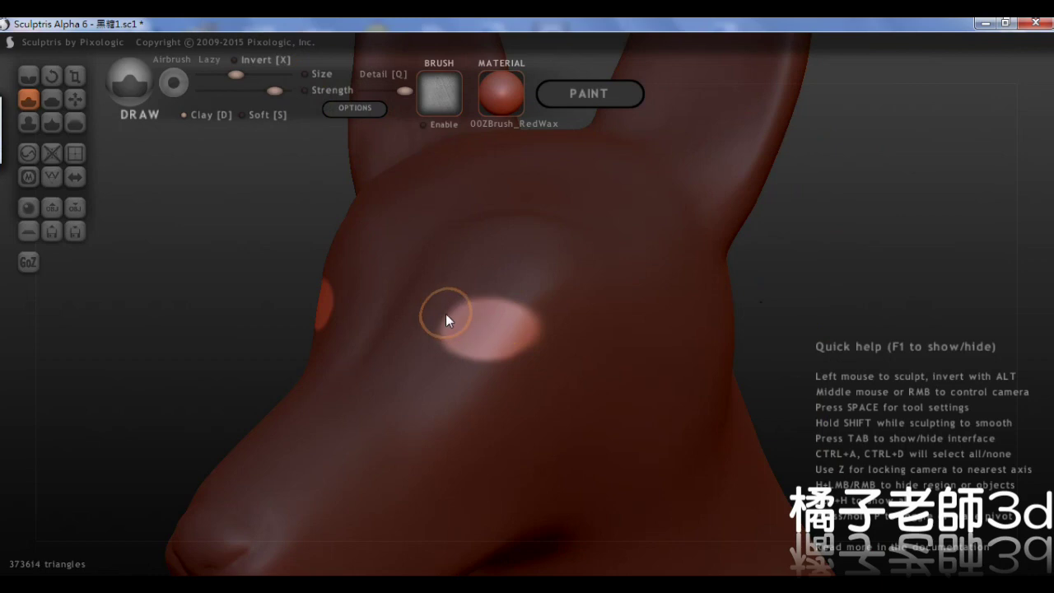
mouse_move(439, 317)
right_down()
mouse_move(619, 326)
mouse_move(695, 304)
mouse_move(659, 354)
right_up()
key(ctrl+i)
ctrl+drag(547, 350, 490, 354)
ctrl+right_drag(489, 354, 463, 288)
right_drag(462, 288, 401, 383)
key(ctrl+i)
ctrl+drag(241, 321, 273, 308)
right_drag(329, 363, 400, 362)
mouse_move(367, 357)
ctrl+mouse_down()
mouse_move(362, 340)
mouse_move(321, 327)
ctrl+mouse_up()
mouse_move(255, 391)
ctrl+right_down()
mouse_move(358, 315)
mouse_move(365, 415)
mouse_move(491, 316)
mouse_move(568, 342)
mouse_move(605, 301)
ctrl+right_up()
ctrl+click(568, 342)
- Adjust the surface around the eye sockets with the Grab brush and undo the last change
click(74, 101)
click(219, 118)
ctrl+right_drag(527, 309, 522, 379)
mouse_move(522, 379)
right_down()
mouse_move(552, 358)
mouse_move(532, 290)
mouse_move(406, 356)
mouse_move(379, 495)
mouse_move(431, 397)
mouse_move(395, 401)
mouse_move(398, 388)
mouse_move(306, 402)
mouse_move(357, 203)
mouse_move(551, 302)
mouse_move(459, 371)
mouse_move(637, 310)
mouse_move(541, 305)
mouse_move(513, 337)
mouse_move(506, 312)
mouse_move(702, 305)
mouse_move(454, 352)
right_up()
mouse_move(366, 280)
right_down()
mouse_move(369, 187)
mouse_move(333, 254)
mouse_move(732, 327)
mouse_move(396, 275)
mouse_move(300, 283)
right_up()
ctrl+right_drag(381, 323, 313, 336)
drag(314, 333, 316, 317)
right_drag(316, 317, 366, 259)
drag(366, 259, 370, 251)
right_drag(371, 251, 366, 296)
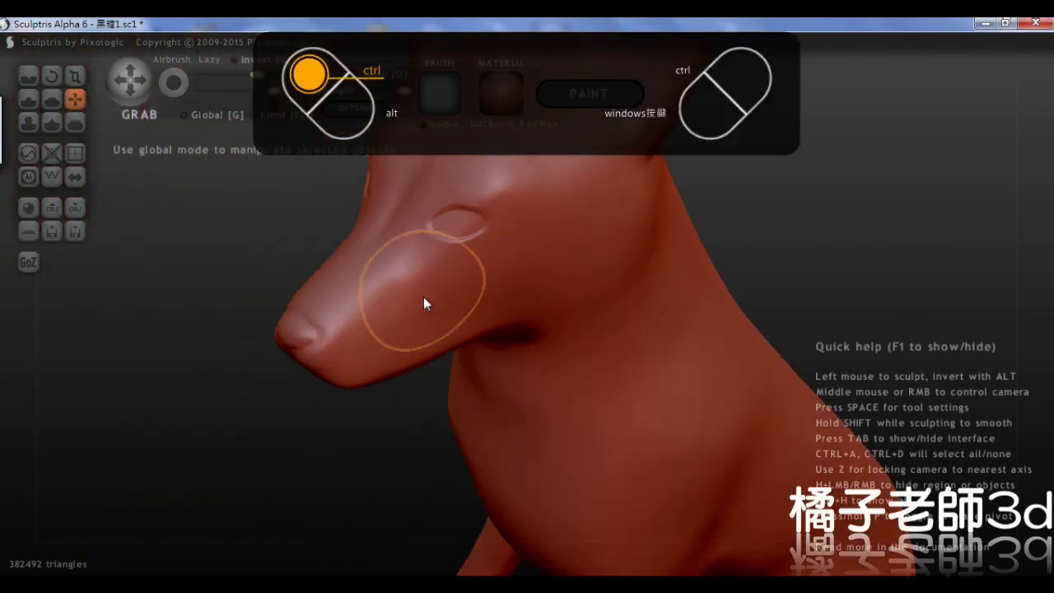
key(ctrl+z)
ctrl+click(342, 417)
- Add a new sphere to the scene and scale it down globally for the first eyeball
mouse_move(342, 416)
right_down()
mouse_move(372, 365)
mouse_move(416, 404)
mouse_move(299, 271)
mouse_move(436, 252)
mouse_move(446, 346)
mouse_move(540, 324)
mouse_move(419, 343)
mouse_move(553, 283)
mouse_move(550, 306)
right_up()
scroll(419, 344, down, 3)
click(29, 206)
click(527, 344)
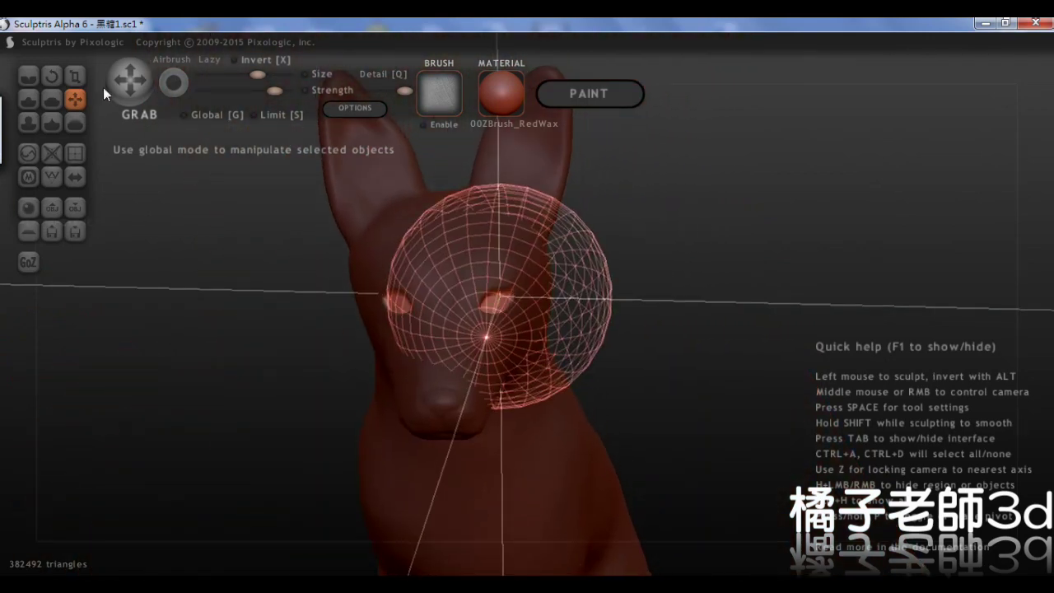
key(t)
drag(500, 255, 506, 412)
- Move the small sphere globally to the eye socket on the side of the head
right_drag(505, 412, 371, 396)
click(74, 99)
drag(511, 274, 522, 303)
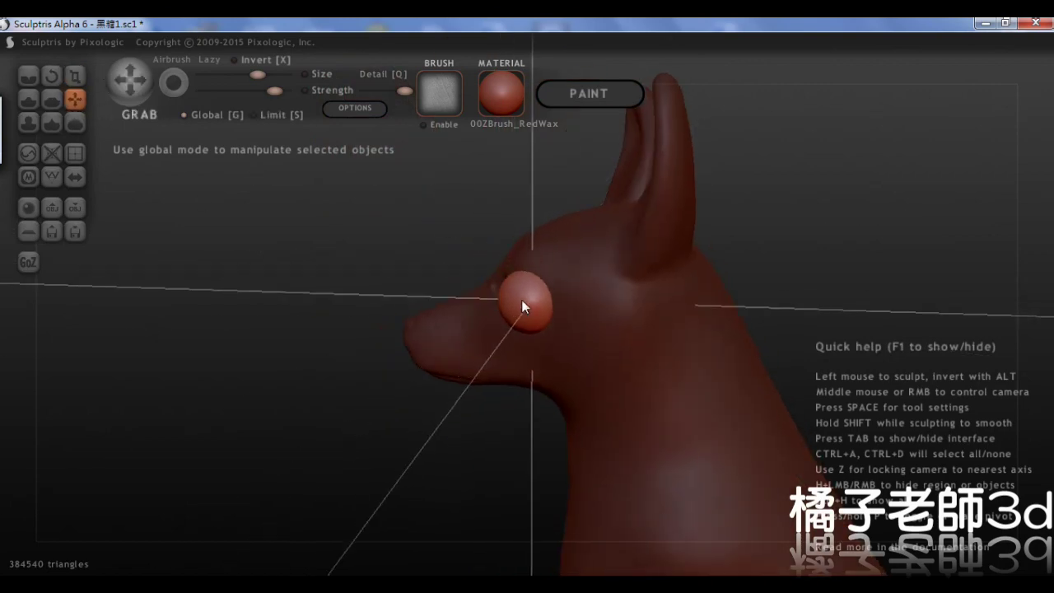
right_drag(428, 362, 568, 354)
drag(512, 286, 489, 286)
- Scale the first eyeball to fit and seat it inside its eye socket
scroll(529, 438, up, 5)
right_drag(577, 395, 197, 265)
drag(370, 354, 369, 484)
click(74, 76)
key(g)
right_drag(368, 356, 582, 233)
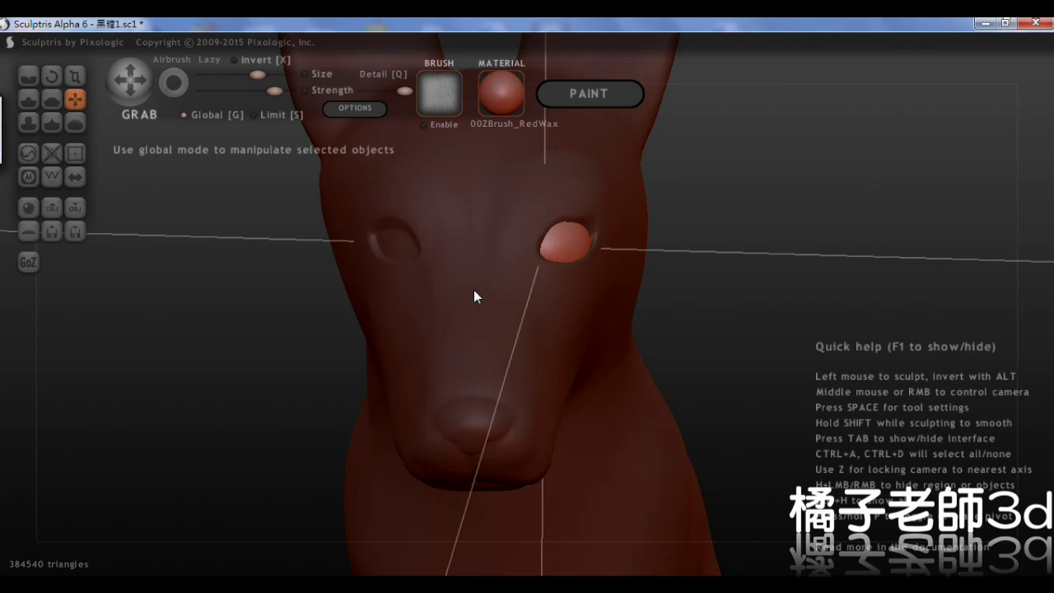
shift+middle_drag(528, 143, 529, 183)
click(52, 77)
middle_drag(461, 337, 470, 305)
middle_drag(447, 398, 568, 263)
- Add a second sphere for the other eye and scale it down globally
key(g)
click(26, 207)
click(494, 329)
click(296, 303)
key(Return)
scroll(525, 373, down, 5)
middle_drag(527, 346, 534, 233)
key(t)
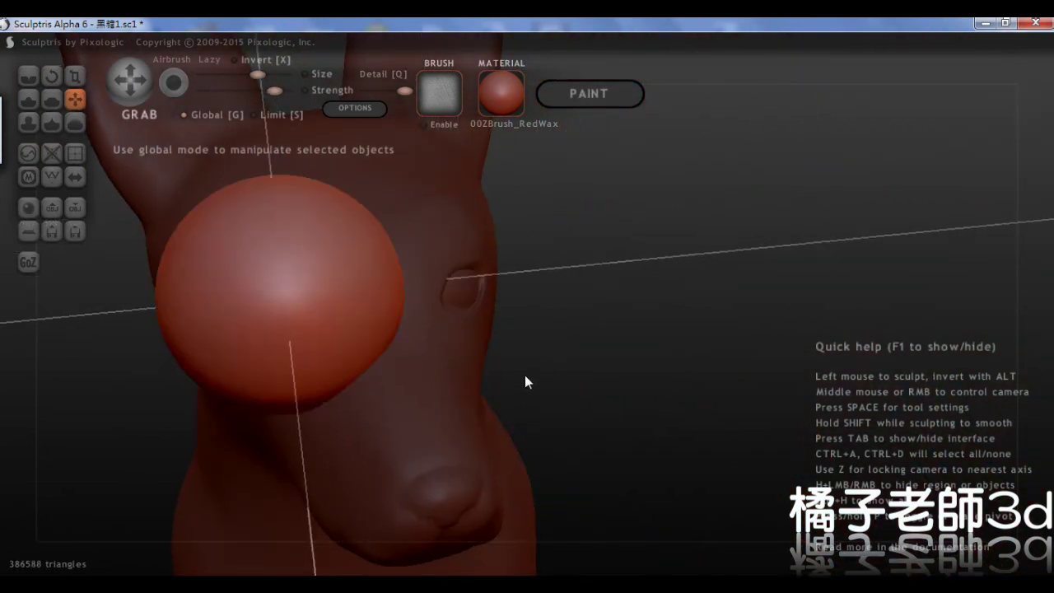
drag(461, 302, 458, 303)
- Move the second eyeball into the opposite eye socket with the global Grab tool
scroll(527, 308, up, 5)
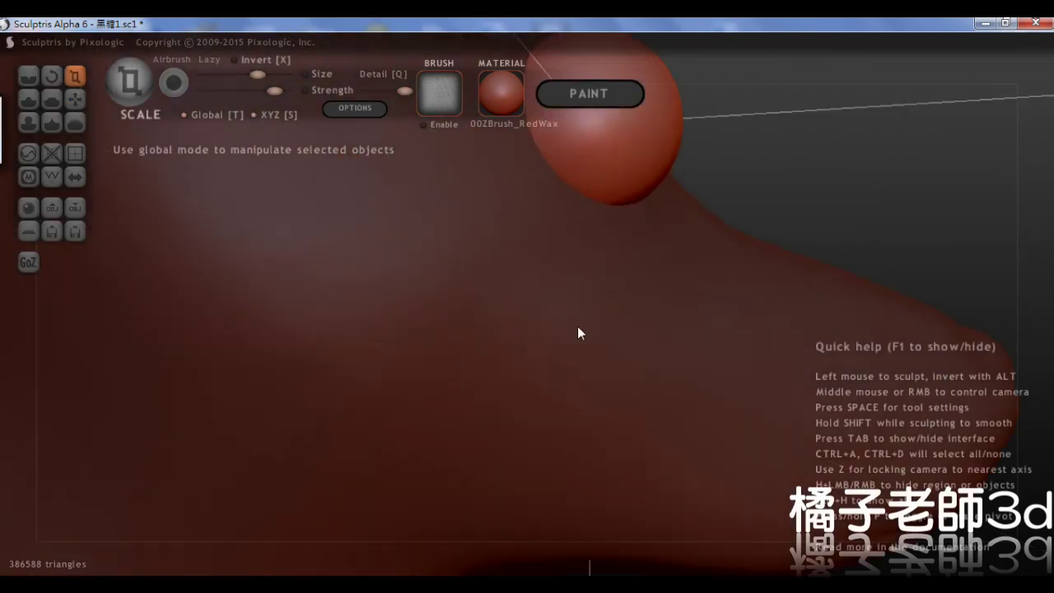
middle_drag(584, 318, 568, 362)
click(77, 101)
drag(579, 297, 531, 307)
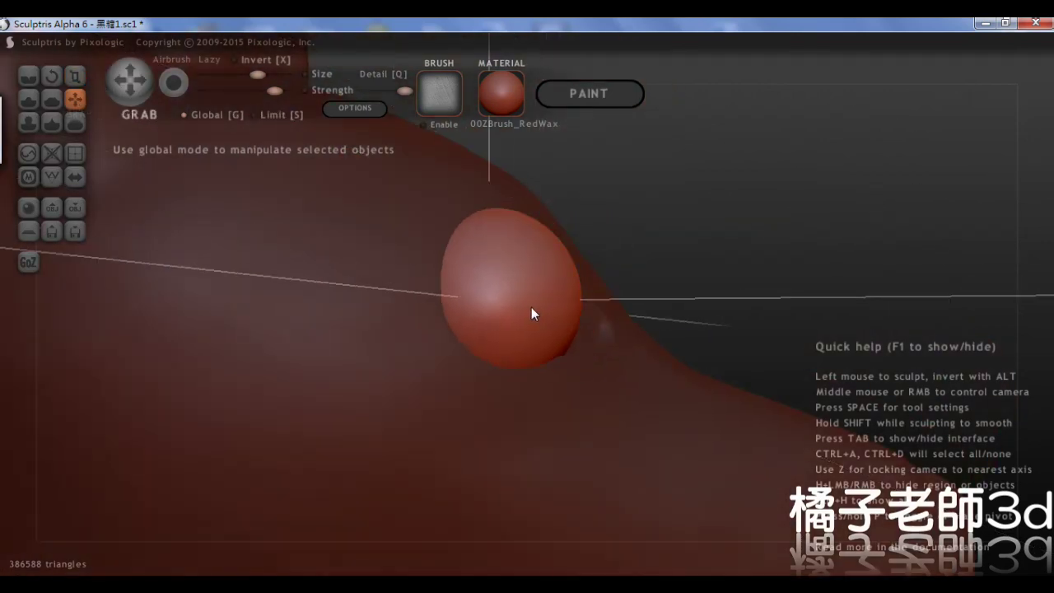
middle_drag(531, 307, 623, 224)
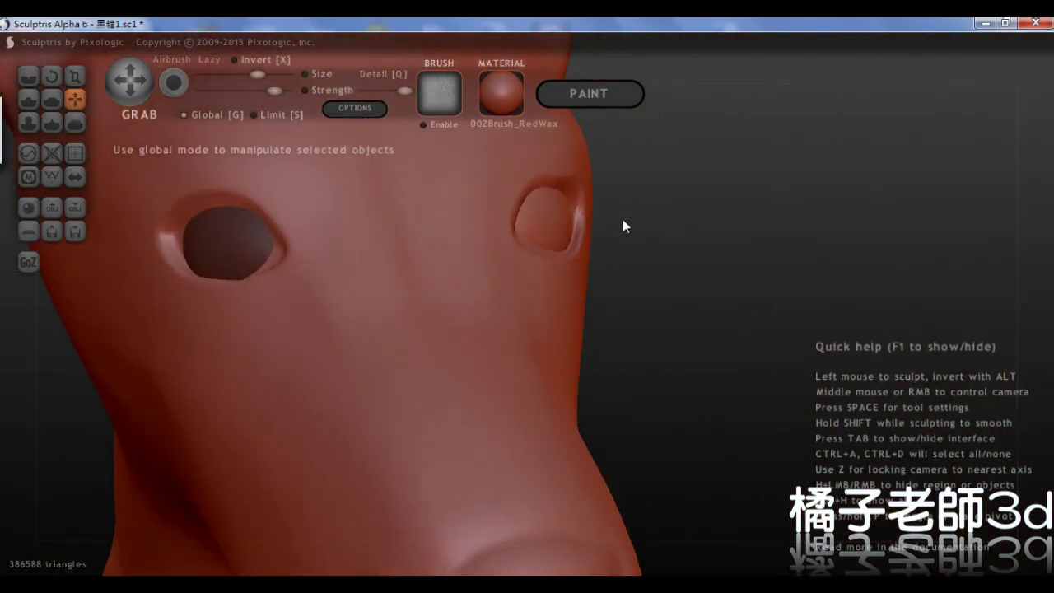
- Reshape the eyelid rim around the newly seated eyeball with the Grab tool in local mode
middle_drag(555, 229, 592, 276)
mouse_move(329, 247)
middle_down()
mouse_move(404, 287)
mouse_move(452, 278)
mouse_move(449, 337)
mouse_move(441, 285)
mouse_move(399, 287)
middle_up()
drag(399, 287, 475, 340)
mouse_move(476, 340)
middle_down()
mouse_move(399, 347)
mouse_move(527, 377)
middle_up()
drag(526, 377, 475, 372)
mouse_move(476, 371)
middle_down()
mouse_move(445, 257)
mouse_move(433, 310)
middle_up()
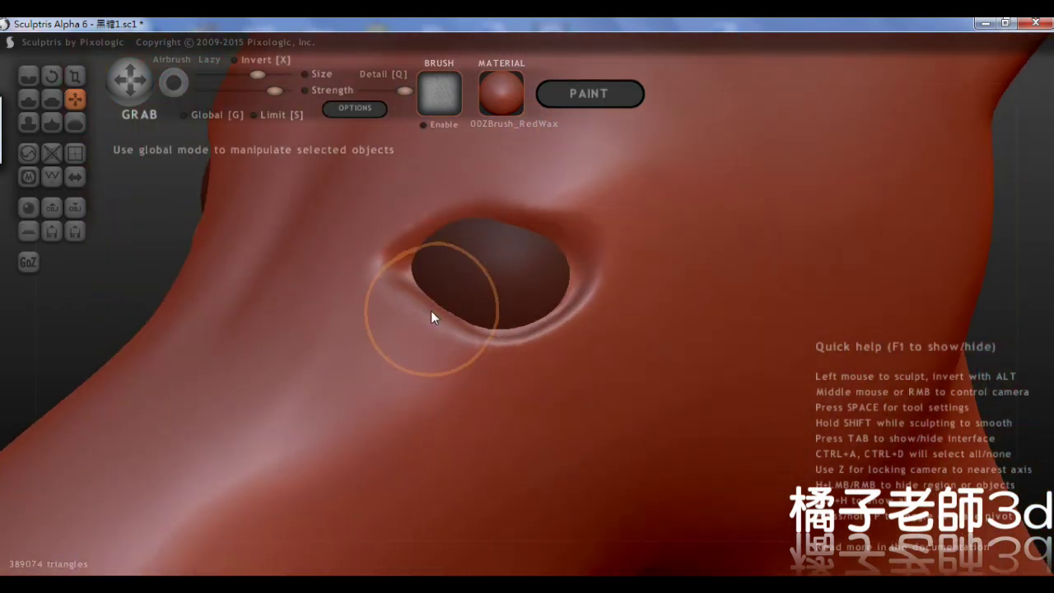
- Pull the upper and lower lids and the corners of the eye into an almond shape with Grab
middle_drag(483, 337, 496, 315)
mouse_move(496, 316)
mouse_down()
mouse_move(553, 262)
mouse_move(558, 276)
mouse_up()
mouse_move(557, 276)
middle_down()
mouse_move(433, 210)
mouse_move(489, 189)
middle_up()
drag(488, 189, 494, 206)
mouse_move(494, 206)
middle_down()
mouse_move(463, 214)
mouse_move(510, 258)
mouse_move(497, 214)
middle_up()
drag(497, 214, 492, 212)
mouse_move(491, 212)
middle_down()
mouse_move(479, 208)
mouse_move(576, 195)
mouse_move(602, 226)
middle_up()
drag(602, 226, 597, 238)
mouse_move(598, 238)
middle_down()
mouse_move(543, 333)
mouse_move(692, 235)
mouse_move(542, 276)
middle_up()
drag(541, 277, 533, 253)
- Adjust the lids and inner corner of the opposite eye with Grab so both eye openings match
mouse_move(533, 253)
middle_down()
mouse_move(555, 265)
mouse_move(547, 317)
mouse_move(546, 306)
mouse_move(458, 280)
mouse_move(359, 307)
mouse_move(433, 275)
mouse_move(338, 315)
mouse_move(390, 377)
mouse_move(329, 412)
middle_up()
mouse_move(329, 412)
mouse_down()
mouse_move(308, 425)
mouse_move(416, 337)
mouse_up()
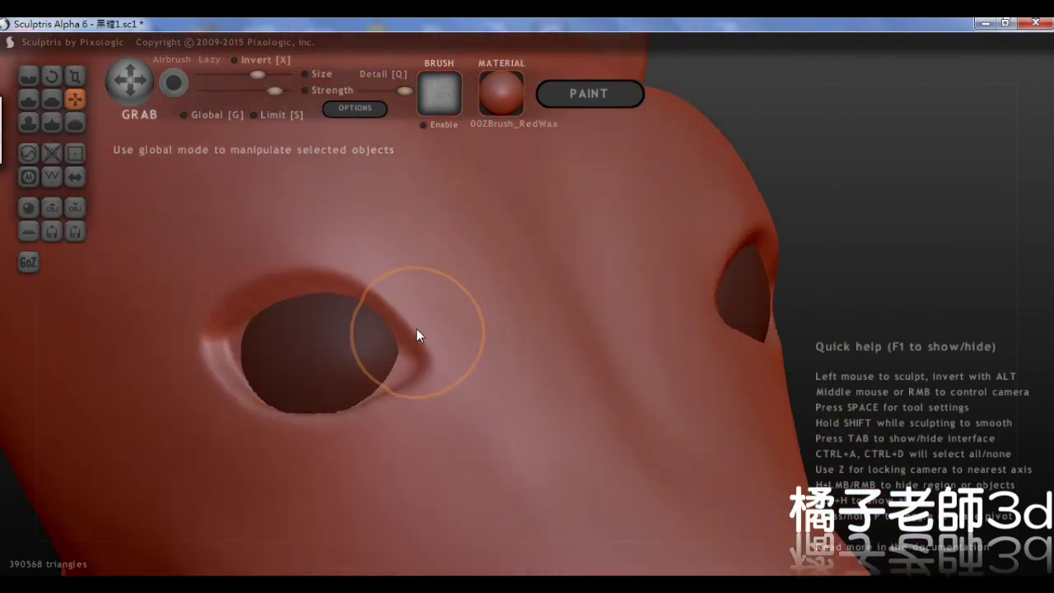
middle_drag(416, 337, 286, 458)
drag(286, 458, 278, 462)
middle_drag(424, 428, 296, 270)
drag(296, 270, 278, 263)
mouse_move(277, 263)
middle_down()
mouse_move(320, 324)
mouse_move(381, 246)
mouse_move(314, 244)
mouse_move(363, 296)
mouse_move(349, 289)
mouse_move(468, 322)
mouse_move(537, 330)
mouse_move(498, 322)
mouse_move(621, 283)
mouse_move(307, 312)
mouse_move(351, 341)
mouse_move(343, 397)
mouse_move(749, 273)
mouse_move(308, 254)
middle_up()
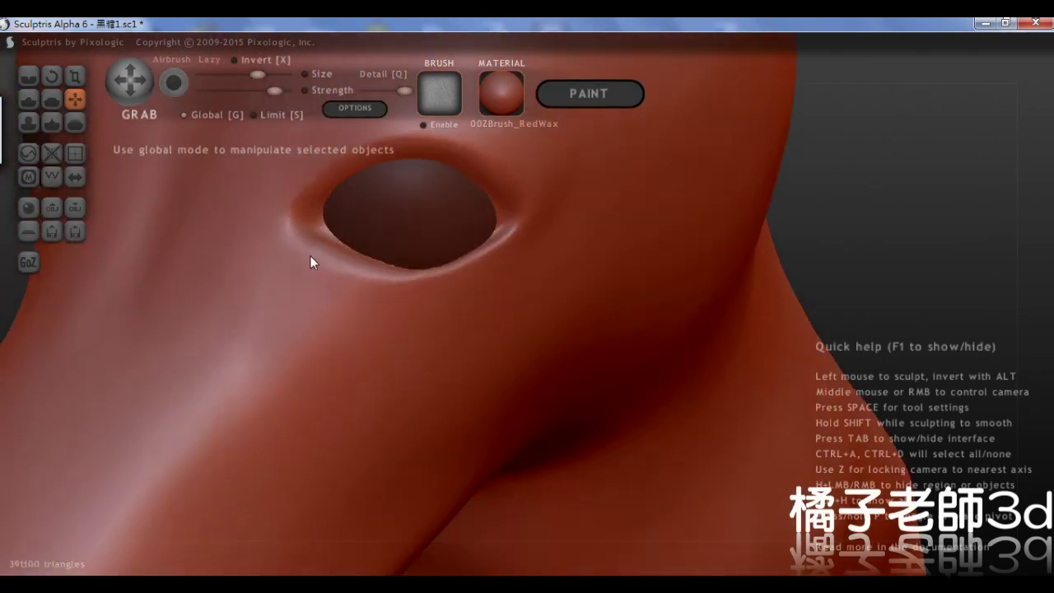
middle_drag(282, 304, 284, 245)
- Carve creases along the eyelid edges with the Crease brush, using a reduced size and strength
click(28, 76)
click(234, 90)
drag(232, 73, 245, 74)
middle_drag(295, 258, 308, 290)
drag(307, 290, 256, 325)
mouse_move(300, 274)
middle_down()
mouse_move(298, 242)
mouse_move(289, 247)
middle_up()
drag(320, 256, 297, 282)
middle_drag(298, 282, 290, 313)
- Build up the eyelids with a smaller, weaker Draw brush and undo the last stroke
click(29, 100)
drag(245, 74, 228, 75)
click(225, 89)
middle_drag(319, 224, 316, 247)
mouse_move(316, 247)
mouse_down()
mouse_move(480, 260)
mouse_move(341, 288)
mouse_up()
mouse_move(341, 288)
middle_down()
mouse_move(436, 279)
mouse_move(541, 208)
middle_up()
scroll(541, 207, down, 5)
middle_drag(346, 239, 444, 277)
scroll(443, 276, up, 5)
middle_drag(361, 275, 350, 284)
drag(341, 277, 284, 310)
key(ctrl+z)
- Touch up the relief around the eye with short Draw and Crease strokes
click(29, 76)
mouse_move(357, 321)
middle_down()
mouse_move(414, 357)
mouse_move(412, 263)
mouse_move(536, 352)
mouse_move(401, 261)
mouse_move(366, 419)
mouse_move(400, 331)
mouse_move(448, 336)
mouse_move(331, 334)
mouse_move(264, 271)
middle_up()
click(29, 99)
scroll(316, 326, down, 2)
mouse_move(348, 323)
mouse_down()
mouse_move(395, 377)
mouse_move(362, 331)
mouse_up()
middle_drag(387, 337, 366, 347)
mouse_move(350, 282)
middle_down()
mouse_move(362, 308)
mouse_move(316, 344)
mouse_move(338, 303)
middle_up()
key(c)
mouse_move(337, 302)
mouse_down()
mouse_move(385, 332)
mouse_move(341, 309)
mouse_up()
- Move on to the dog's paws and start forming toes on the first paw with the Draw brush
scroll(293, 263, down, 3)
scroll(447, 265, down, 2)
mouse_move(448, 269)
middle_down()
mouse_move(388, 165)
mouse_move(431, 264)
mouse_move(454, 248)
mouse_move(511, 312)
mouse_move(559, 267)
mouse_move(493, 332)
mouse_move(531, 290)
mouse_move(568, 193)
mouse_move(485, 237)
mouse_move(461, 267)
mouse_move(505, 279)
mouse_move(433, 301)
mouse_move(447, 355)
mouse_move(521, 213)
mouse_move(416, 309)
mouse_move(385, 187)
middle_up()
key(d)
scroll(386, 191, up, 2)
mouse_move(385, 191)
mouse_down()
mouse_move(391, 178)
mouse_move(455, 218)
mouse_up()
mouse_move(455, 219)
middle_down()
mouse_move(470, 167)
mouse_move(402, 273)
mouse_move(435, 267)
middle_up()
drag(435, 267, 476, 314)
mouse_move(477, 314)
middle_down()
mouse_move(532, 235)
mouse_move(446, 300)
mouse_move(369, 305)
mouse_move(454, 313)
mouse_move(395, 257)
middle_up()
drag(394, 255, 352, 288)
middle_drag(353, 288, 371, 229)
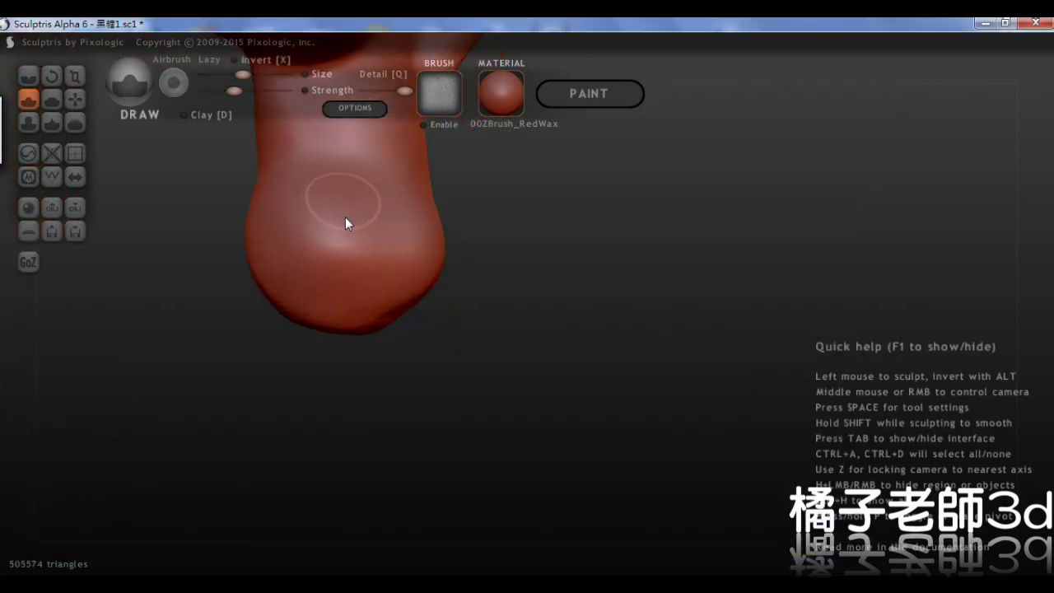
- Draw lengthwise toe ridges with grooves between them on the next smooth paw
mouse_move(345, 216)
mouse_down()
mouse_move(352, 328)
mouse_move(340, 215)
mouse_up()
mouse_move(341, 215)
middle_down()
mouse_move(300, 199)
mouse_move(452, 201)
mouse_move(464, 256)
mouse_move(390, 280)
middle_up()
mouse_move(276, 276)
mouse_down()
mouse_move(290, 276)
mouse_move(311, 327)
mouse_up()
mouse_move(312, 327)
middle_down()
mouse_move(349, 344)
mouse_move(505, 296)
mouse_move(401, 195)
middle_up()
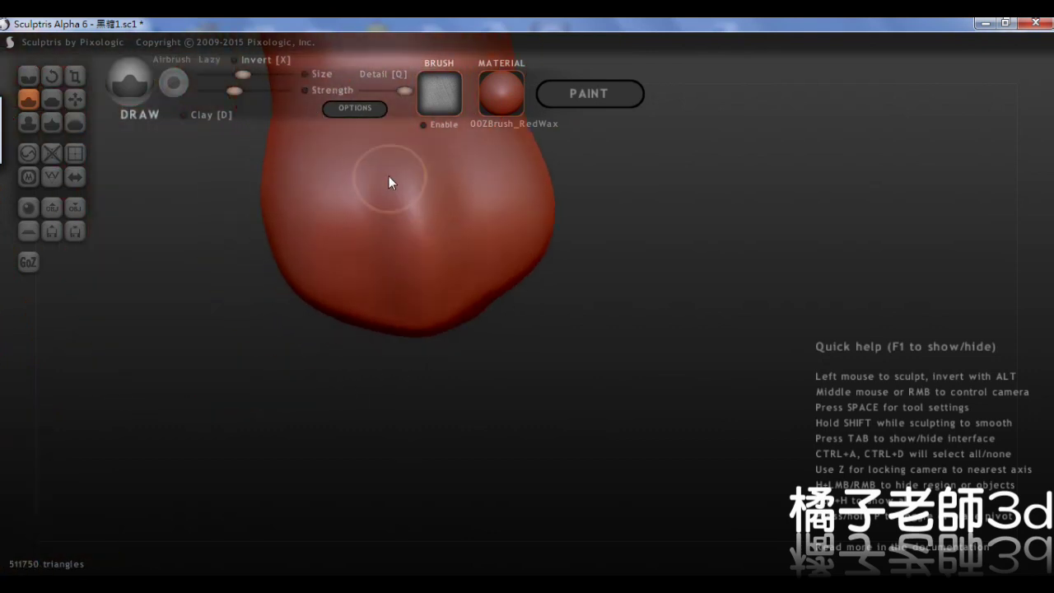
drag(359, 163, 376, 320)
middle_drag(444, 206, 488, 154)
- Build up the paw's toes into rounded, separated forms with the Draw brush
mouse_move(488, 152)
mouse_down()
mouse_move(493, 236)
mouse_move(509, 238)
mouse_up()
mouse_move(509, 238)
middle_down()
mouse_move(502, 273)
mouse_move(517, 196)
mouse_move(472, 318)
middle_up()
drag(472, 317, 367, 357)
mouse_move(367, 357)
middle_down()
mouse_move(447, 336)
mouse_move(465, 294)
middle_up()
drag(465, 294, 477, 342)
mouse_move(477, 342)
middle_down()
mouse_move(491, 350)
mouse_move(404, 245)
middle_up()
mouse_move(404, 246)
mouse_down()
mouse_move(413, 286)
mouse_move(431, 285)
mouse_up()
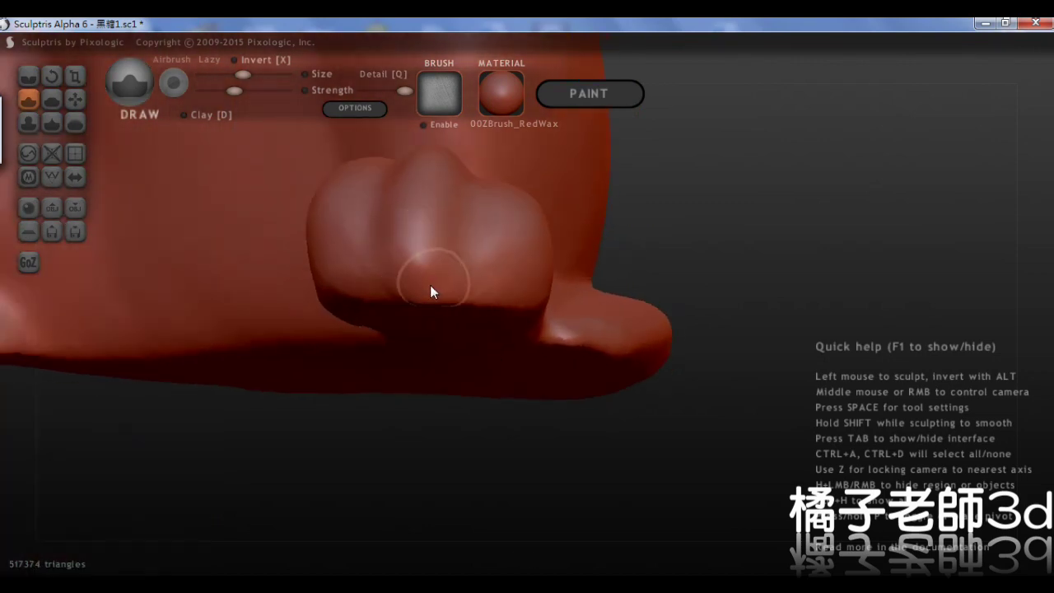
- Add raised toe ridges to another paw with the Draw brush, working around its front and side
mouse_move(476, 256)
middle_down()
mouse_move(489, 195)
mouse_move(505, 247)
mouse_move(433, 266)
mouse_move(452, 260)
mouse_move(459, 424)
mouse_move(391, 268)
mouse_move(316, 307)
mouse_move(293, 281)
middle_up()
mouse_move(293, 280)
mouse_down()
mouse_move(299, 316)
mouse_move(340, 316)
mouse_up()
middle_drag(340, 316, 361, 273)
drag(361, 273, 375, 334)
mouse_move(374, 334)
middle_down()
mouse_move(517, 320)
mouse_move(267, 438)
middle_up()
drag(267, 423, 348, 496)
mouse_move(348, 496)
middle_down()
mouse_move(291, 381)
mouse_move(216, 376)
mouse_move(296, 356)
middle_up()
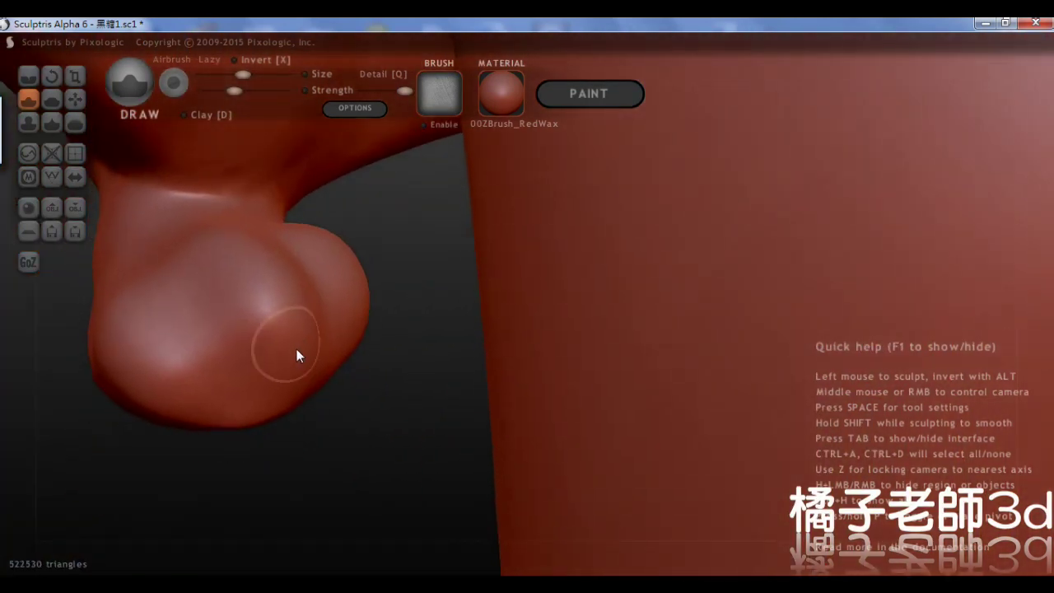
- Sculpt the middle and outer toes of the front paw with long Draw strokes
drag(170, 277, 245, 411)
mouse_move(245, 411)
middle_down()
mouse_move(212, 404)
mouse_move(320, 373)
mouse_move(301, 252)
mouse_move(337, 242)
mouse_move(211, 214)
mouse_move(322, 240)
mouse_move(316, 263)
mouse_move(275, 220)
middle_up()
drag(279, 217, 321, 371)
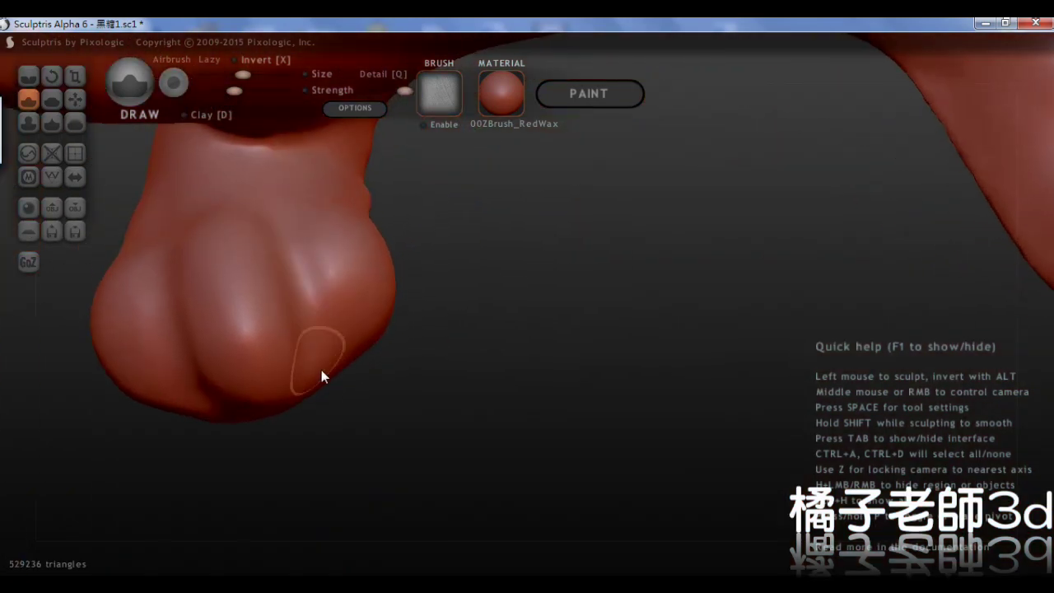
middle_drag(319, 362, 459, 349)
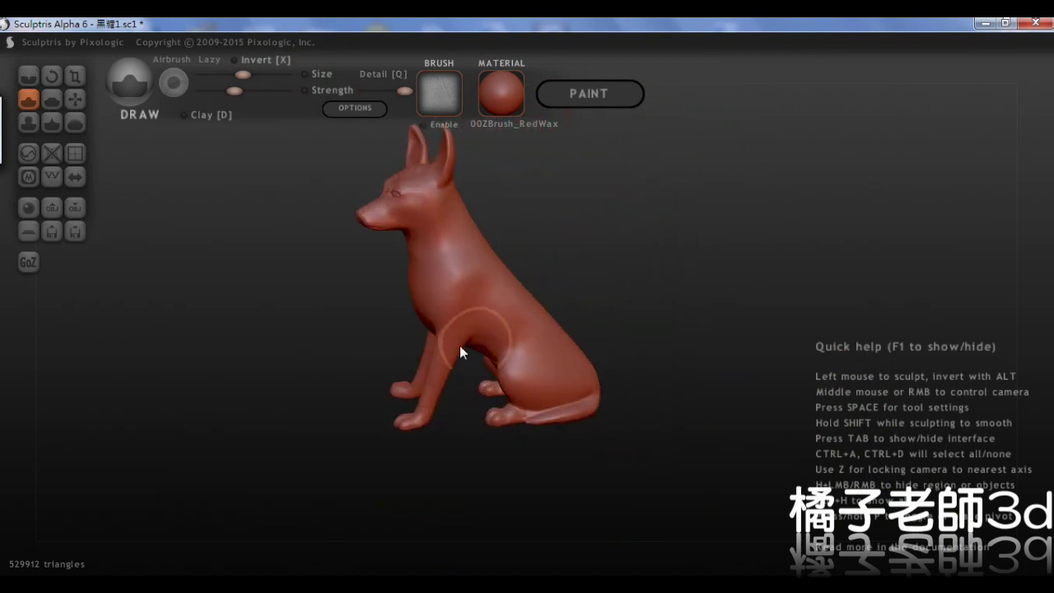